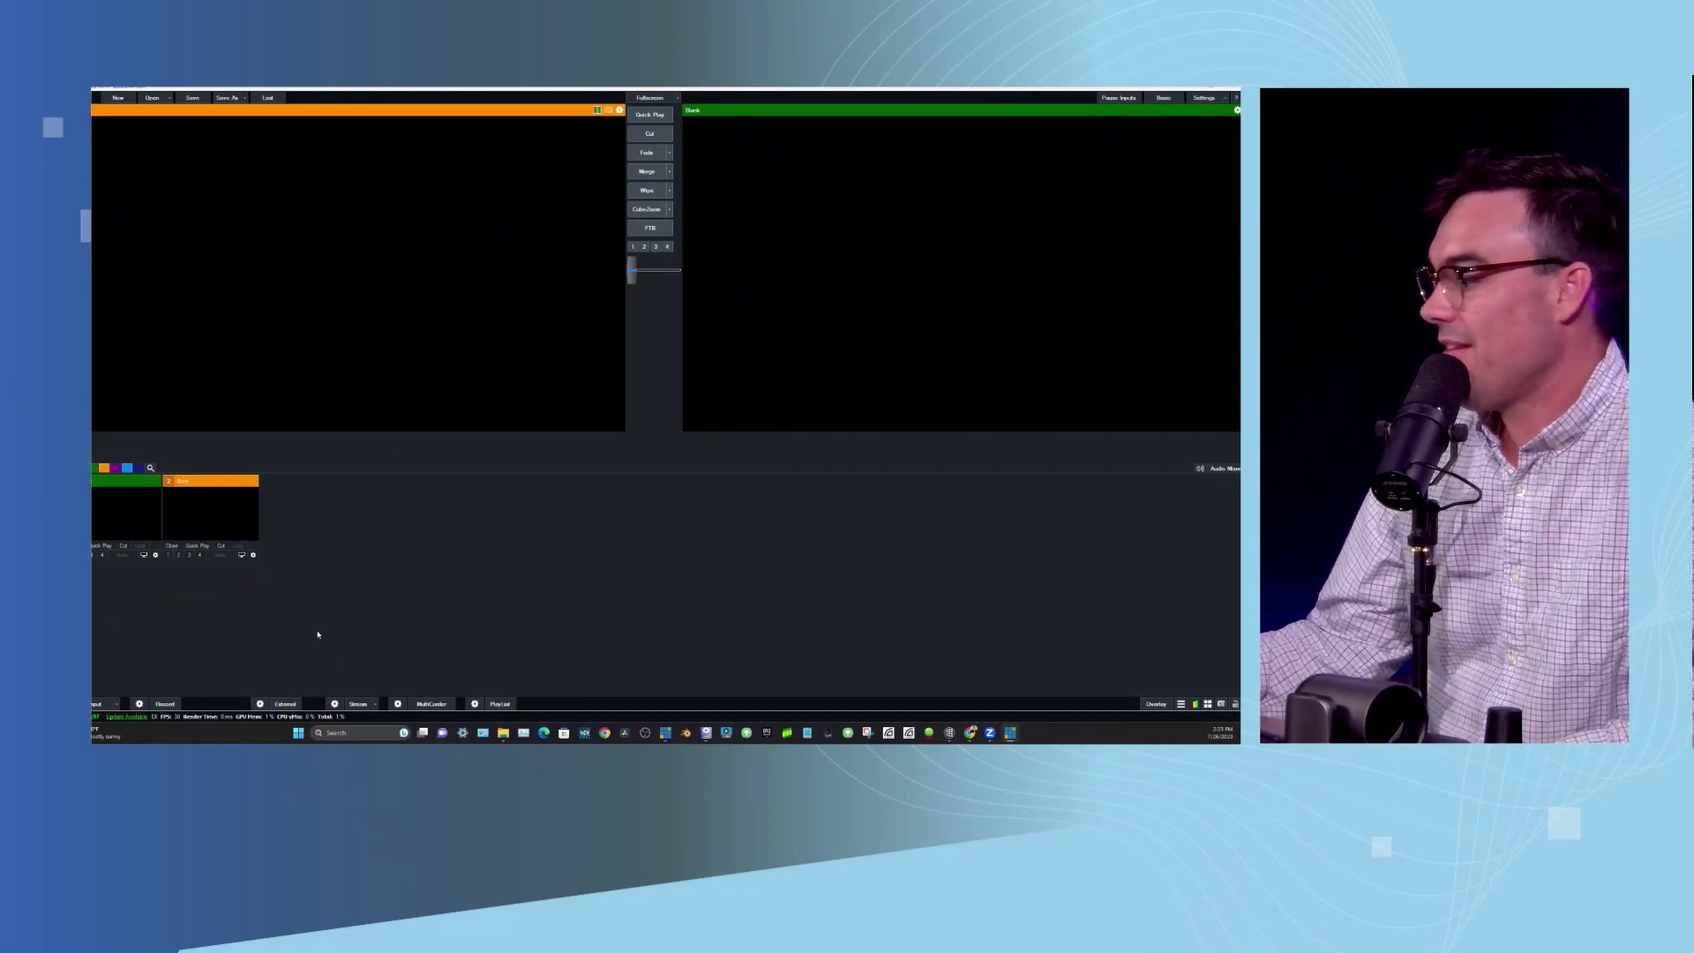
- Add the HOSTDESK NDI source (Chan 1, 192.168.21.58) as input 1
{"action": "left_click", "coordinate": [99, 703]}
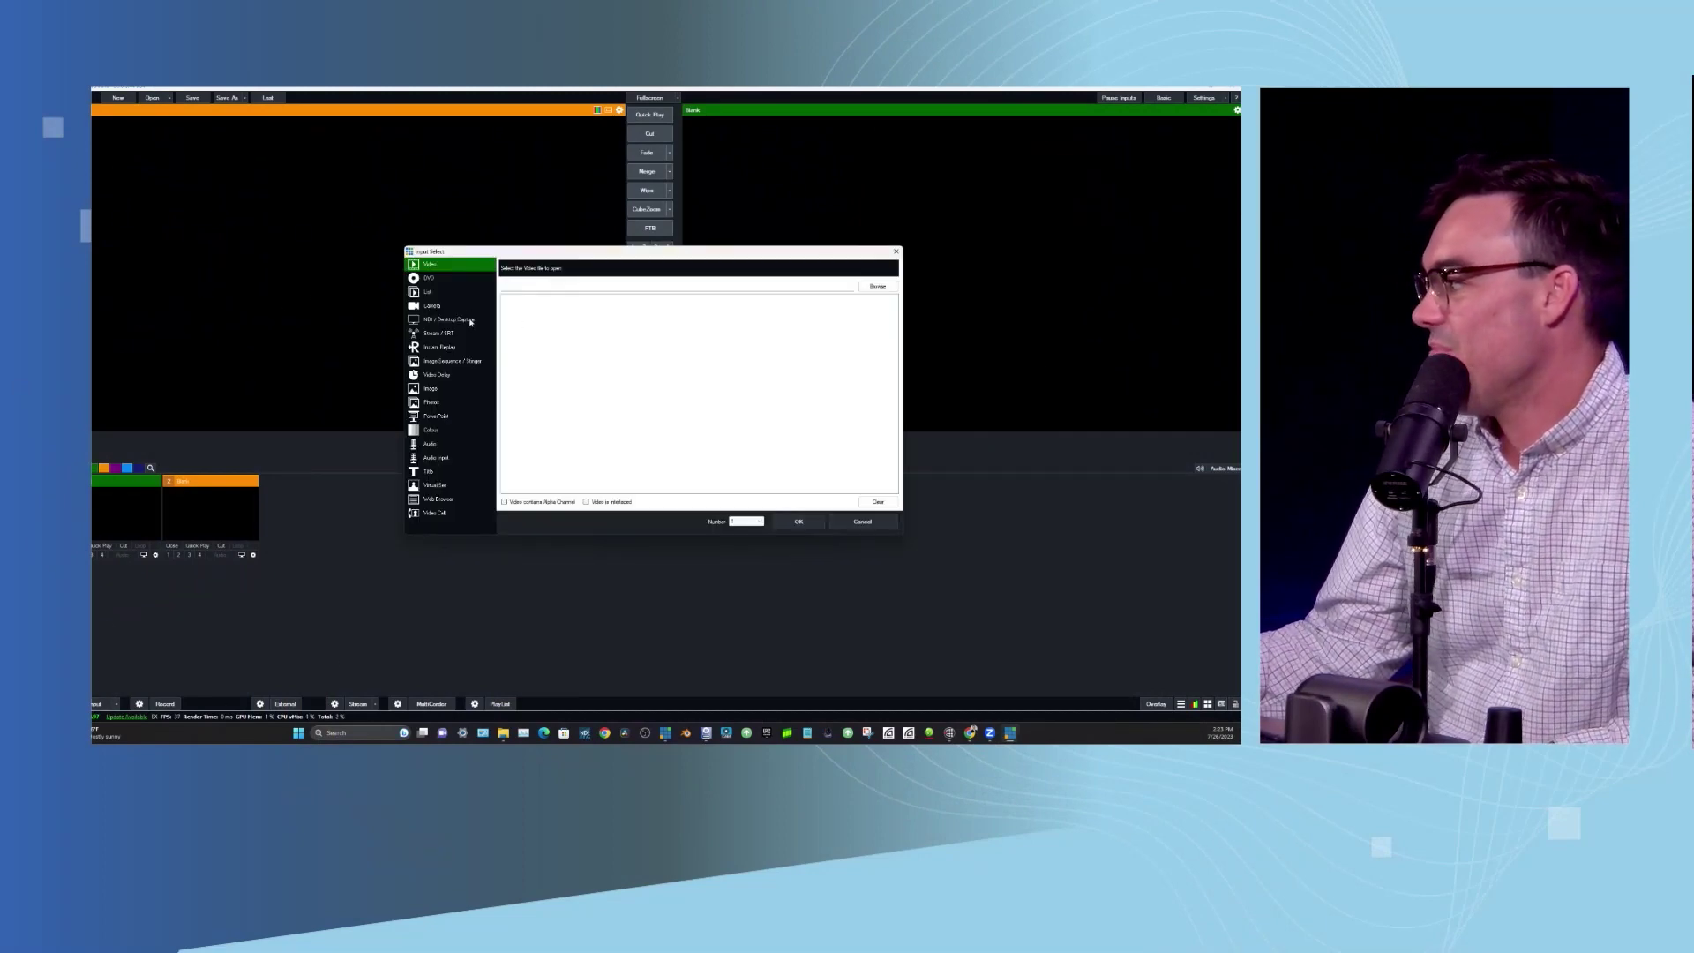
{"action": "left_click", "coordinate": [449, 319]}
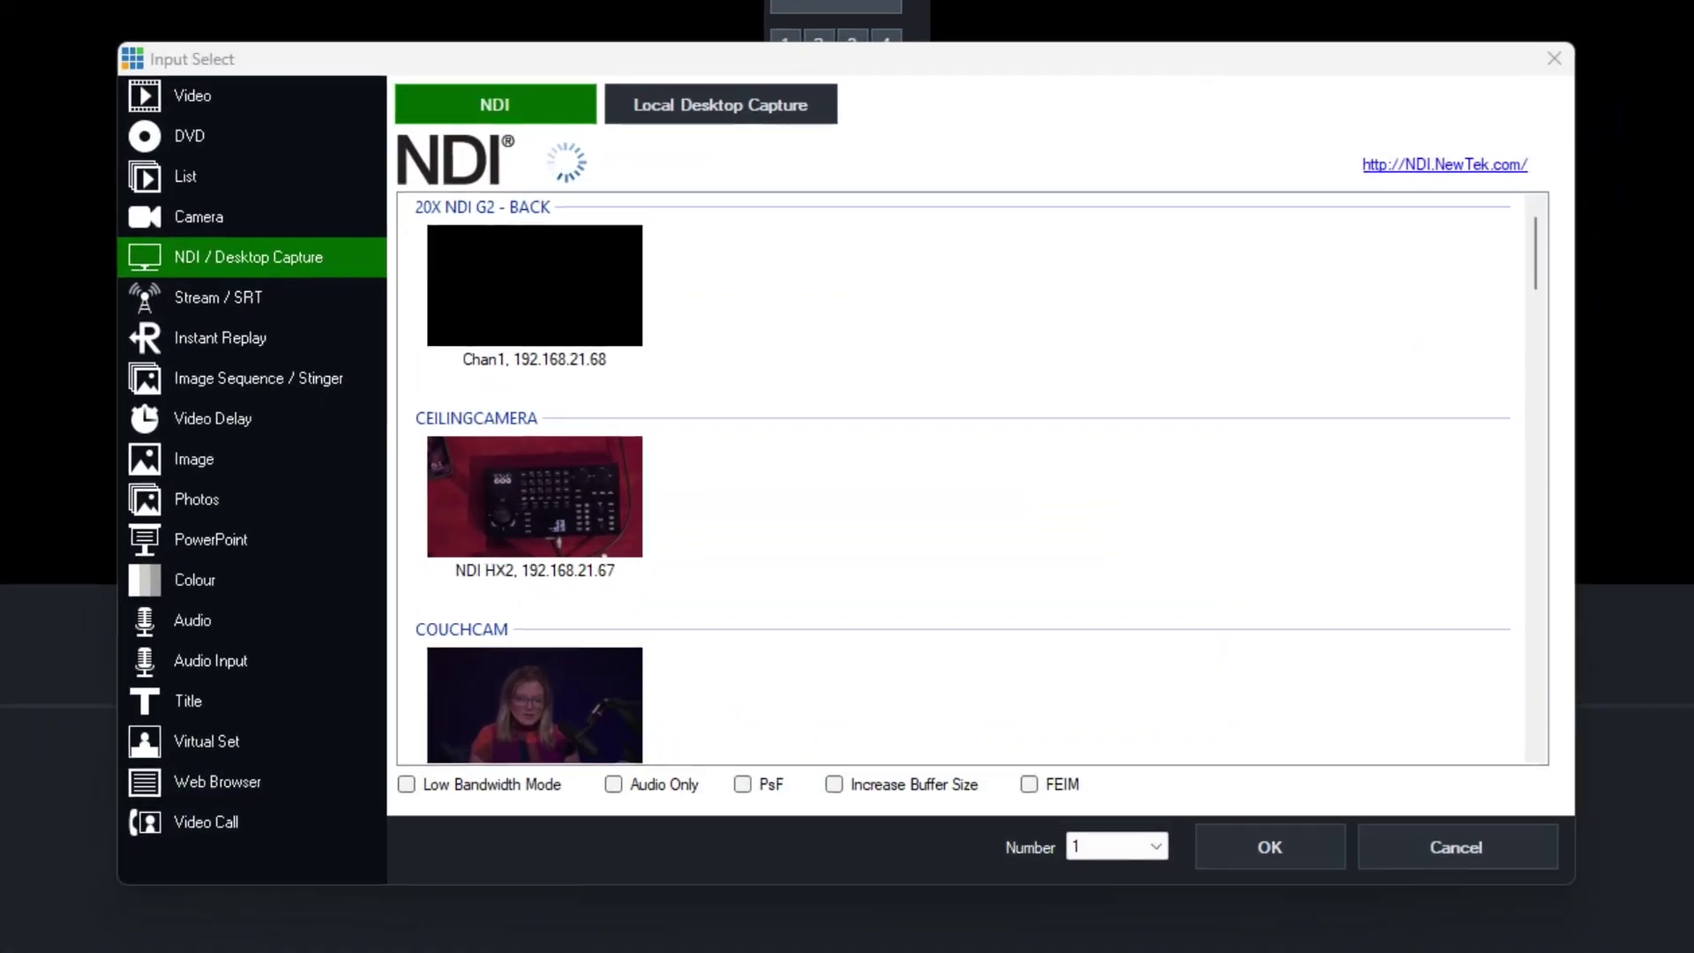
{"action": "left_click_drag", "start_coordinate": [1581, 221], "coordinate": [1523, 495]}
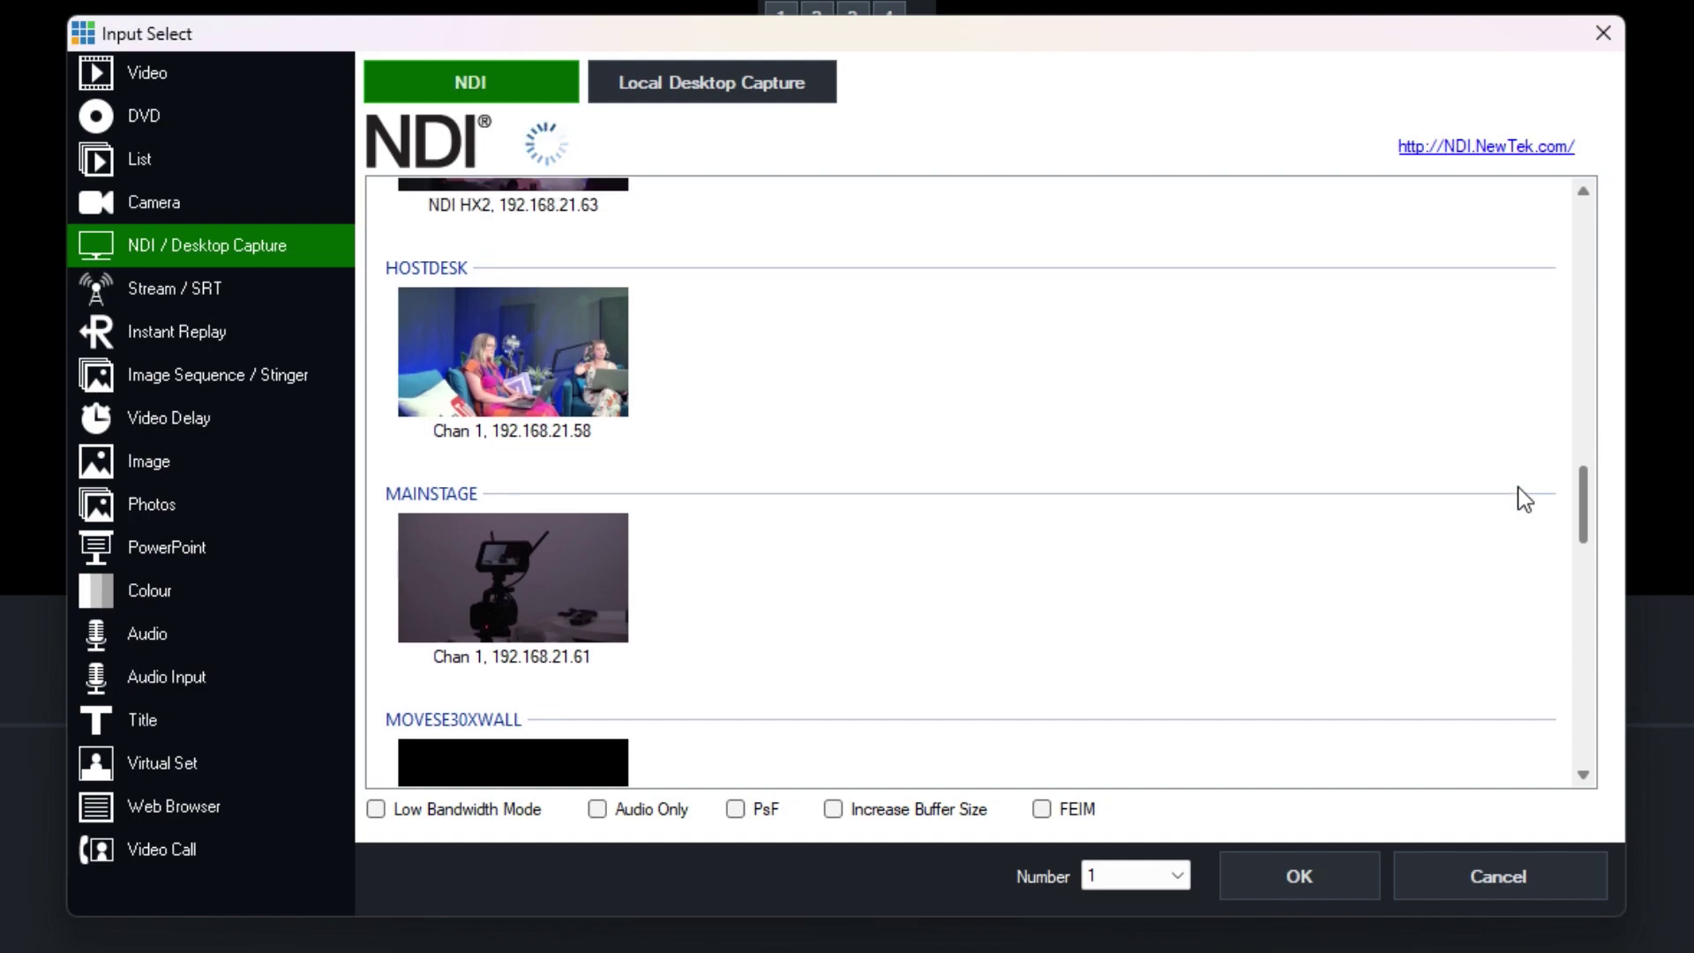
{"action": "double_click", "coordinate": [566, 364]}
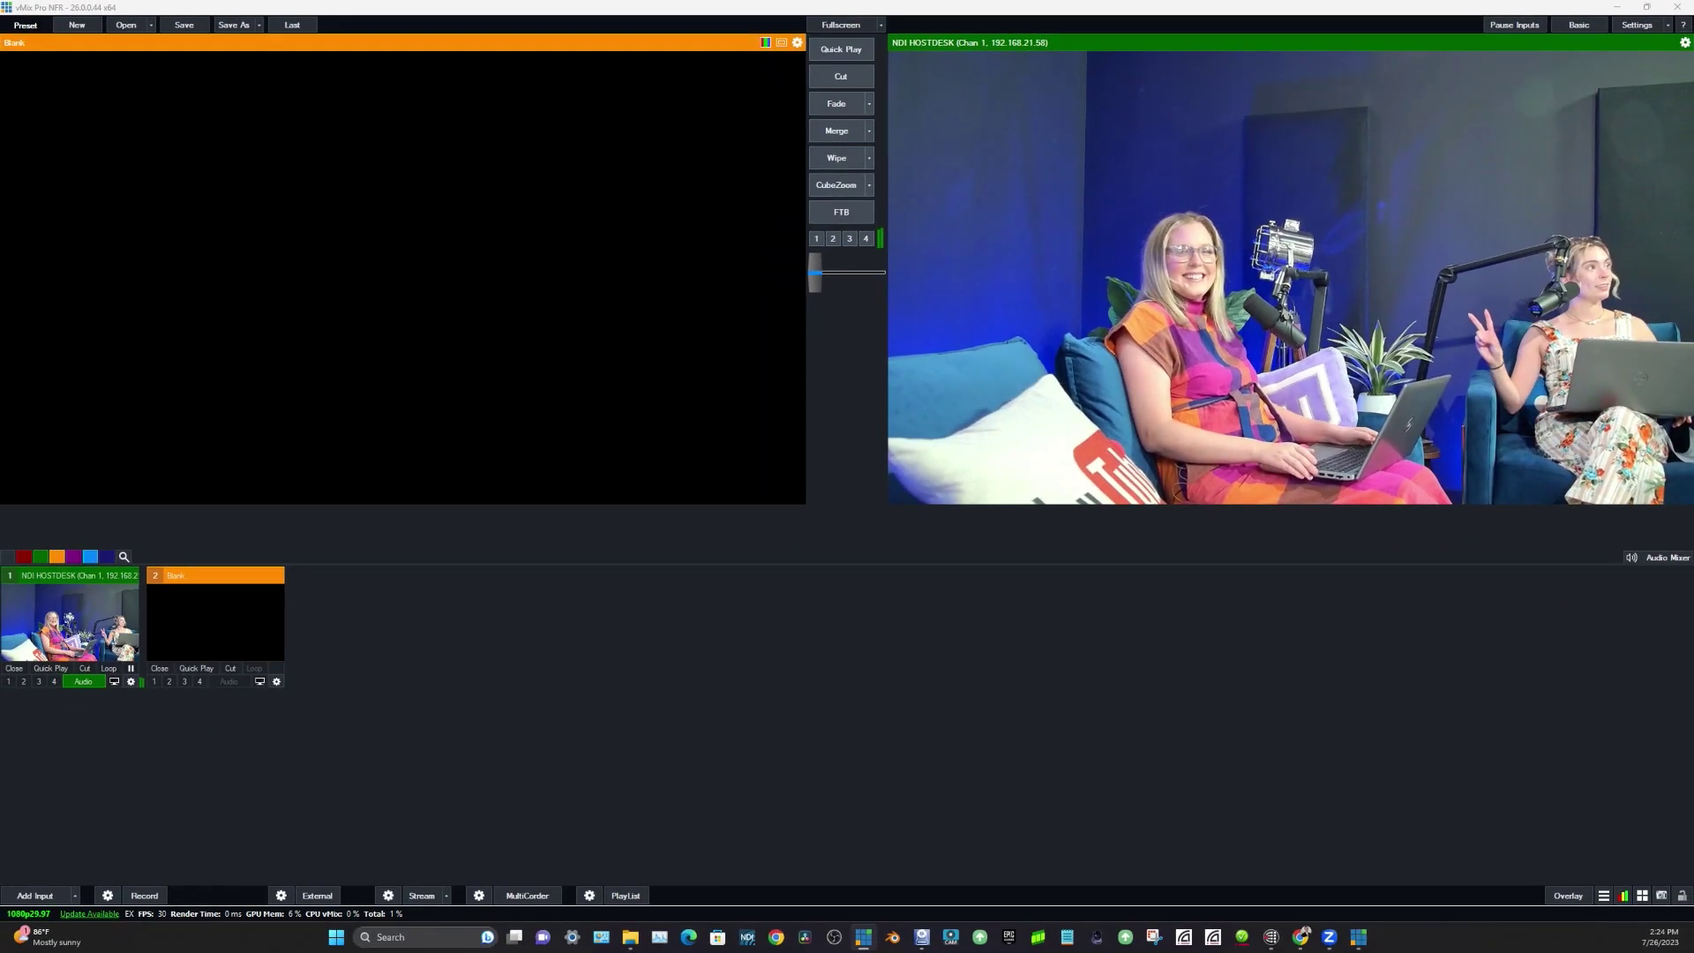
- Enable Sharpen on the HOSTDESK input and bring up its PTZ camera settings
{"action": "left_click", "coordinate": [133, 626]}
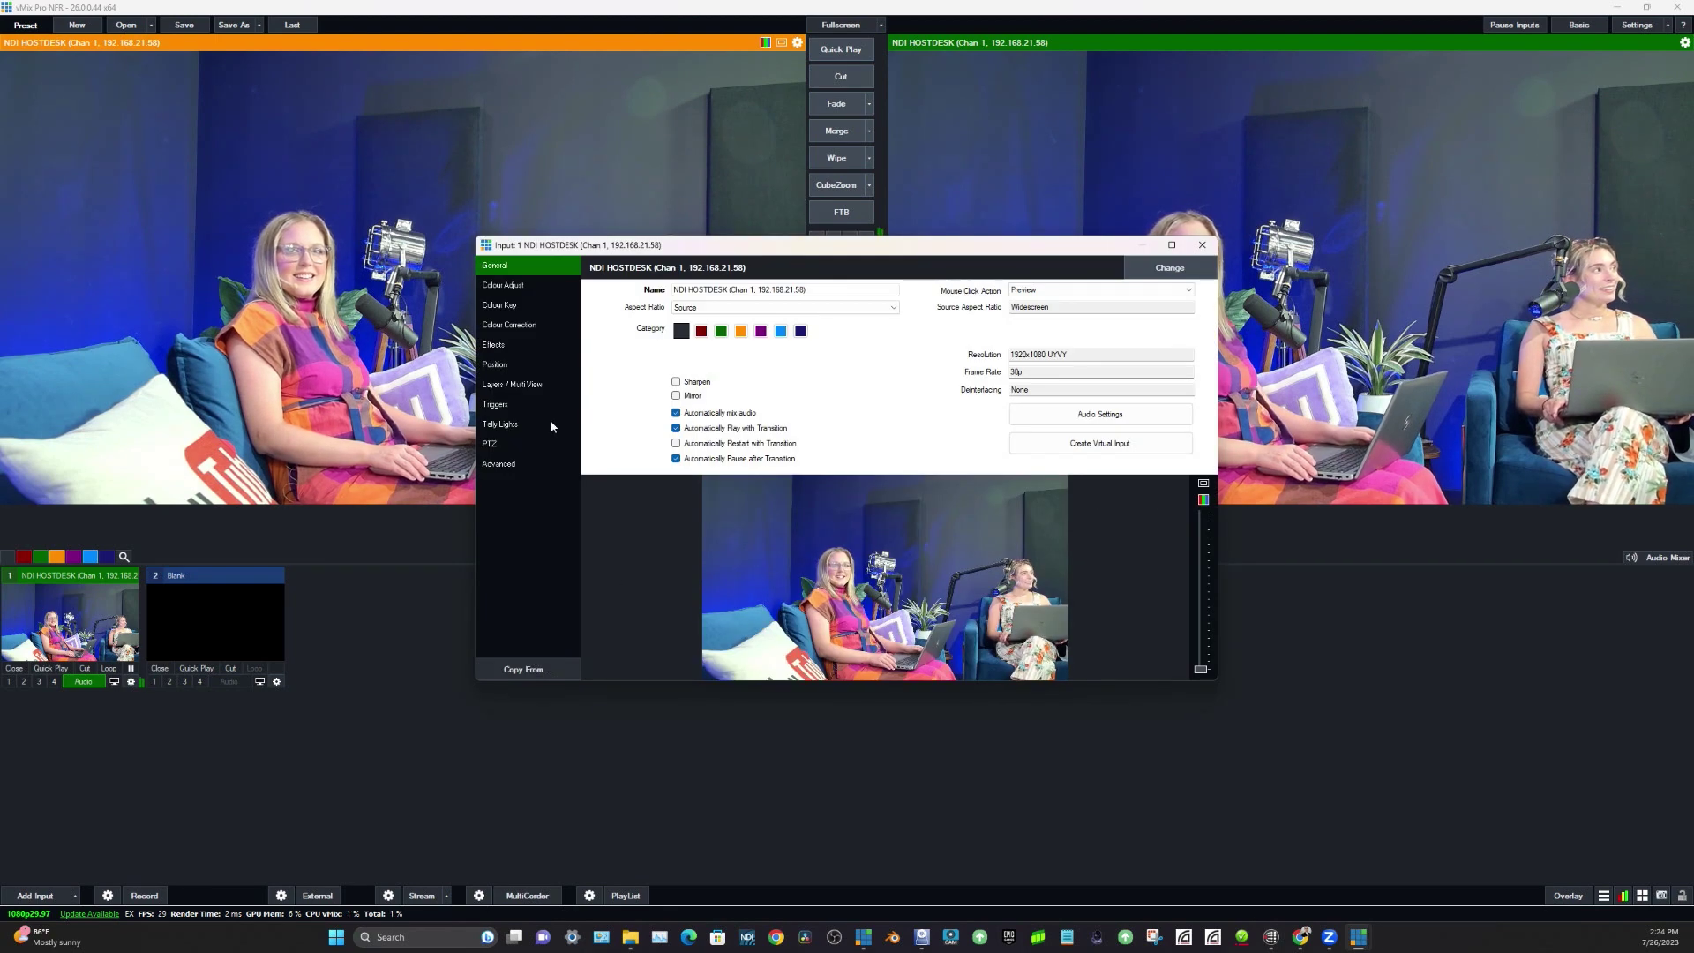
{"action": "left_click", "coordinate": [676, 382]}
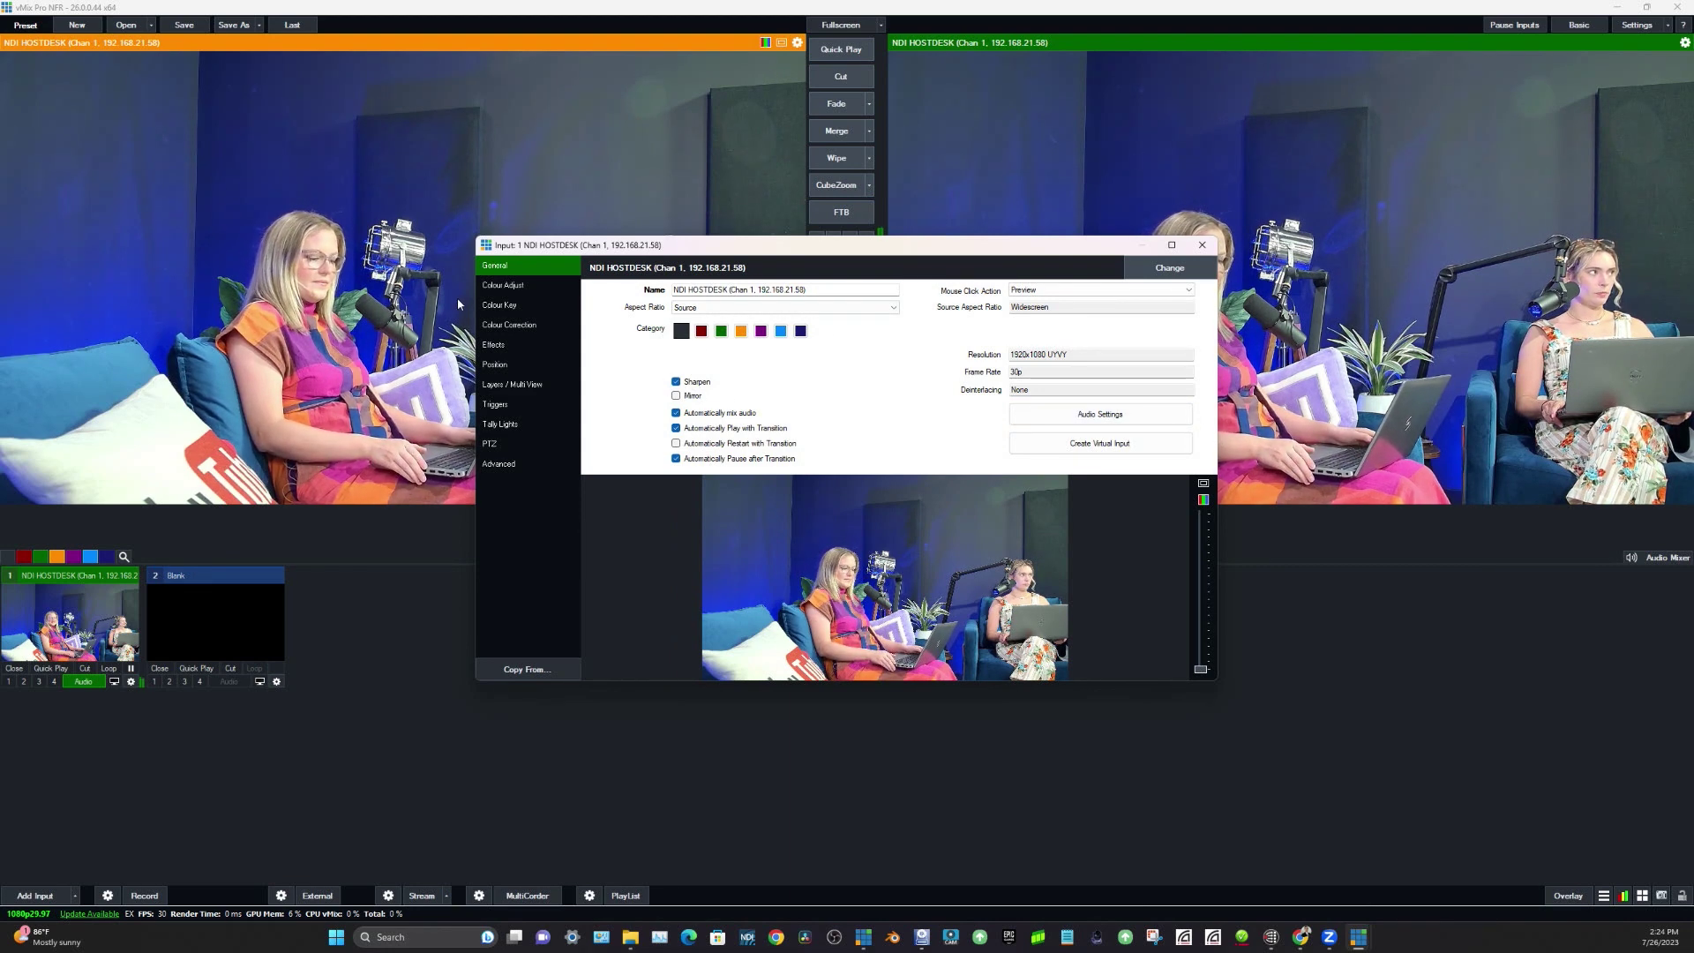
{"action": "left_click", "coordinate": [534, 444]}
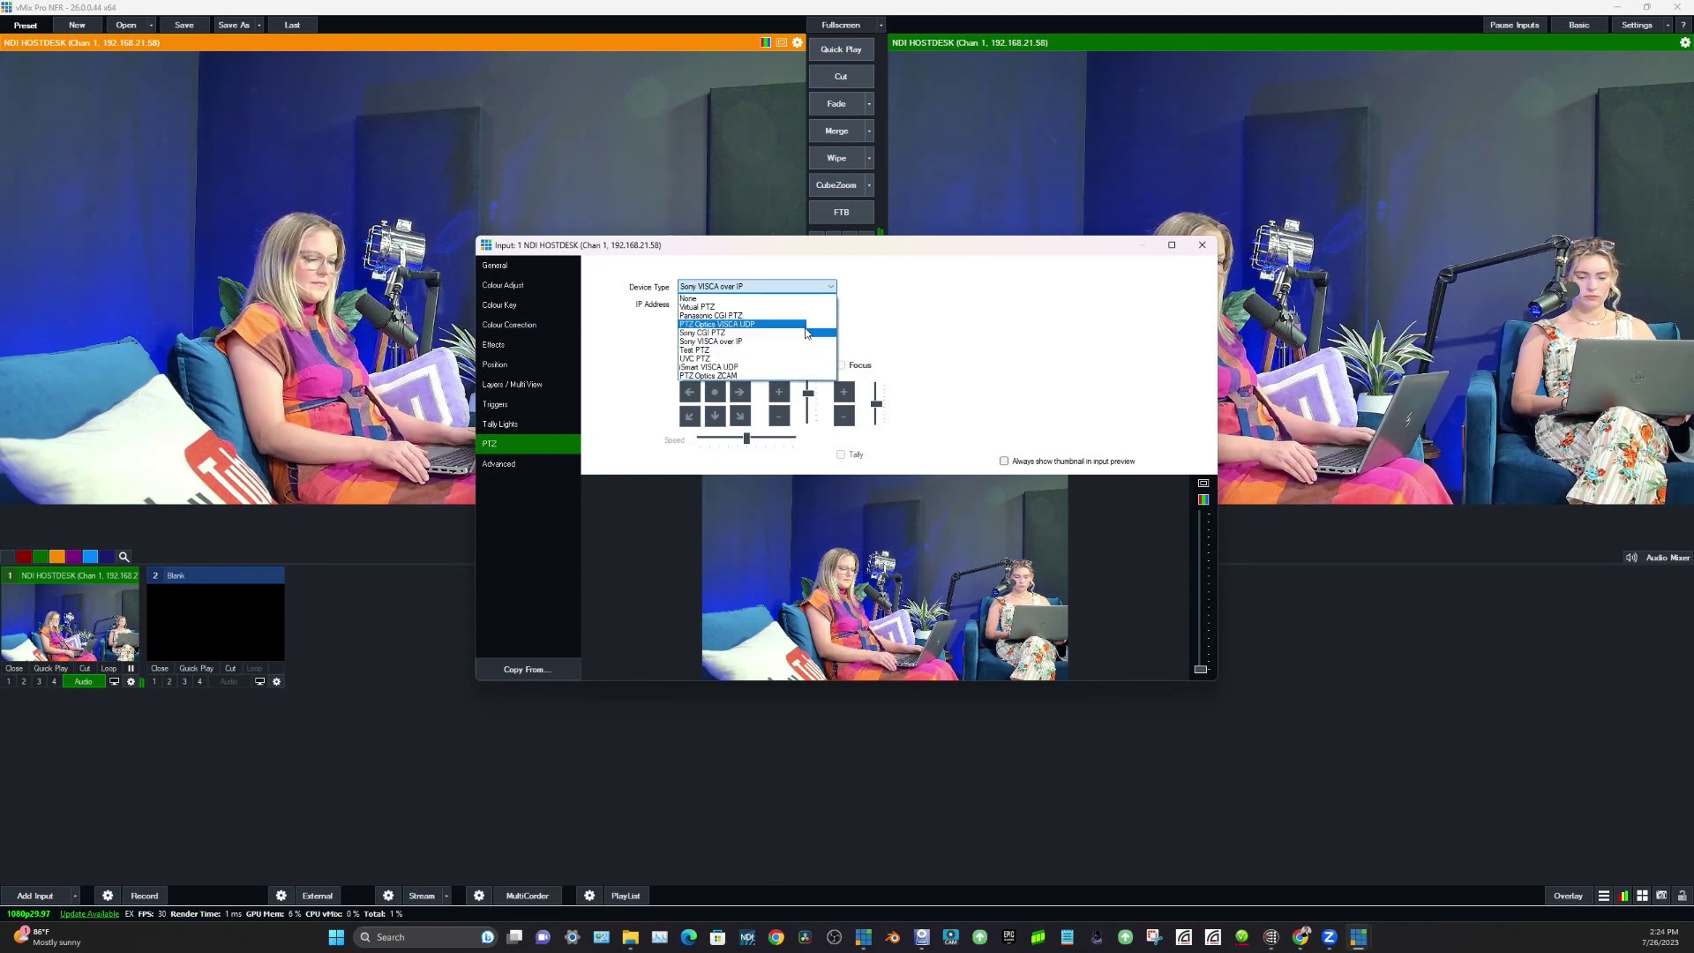
- Set the camera to PTZ Optics VISCA UDP, frame the couch host zoomed in, and save it as input 2
{"action": "left_click", "coordinate": [805, 327]}
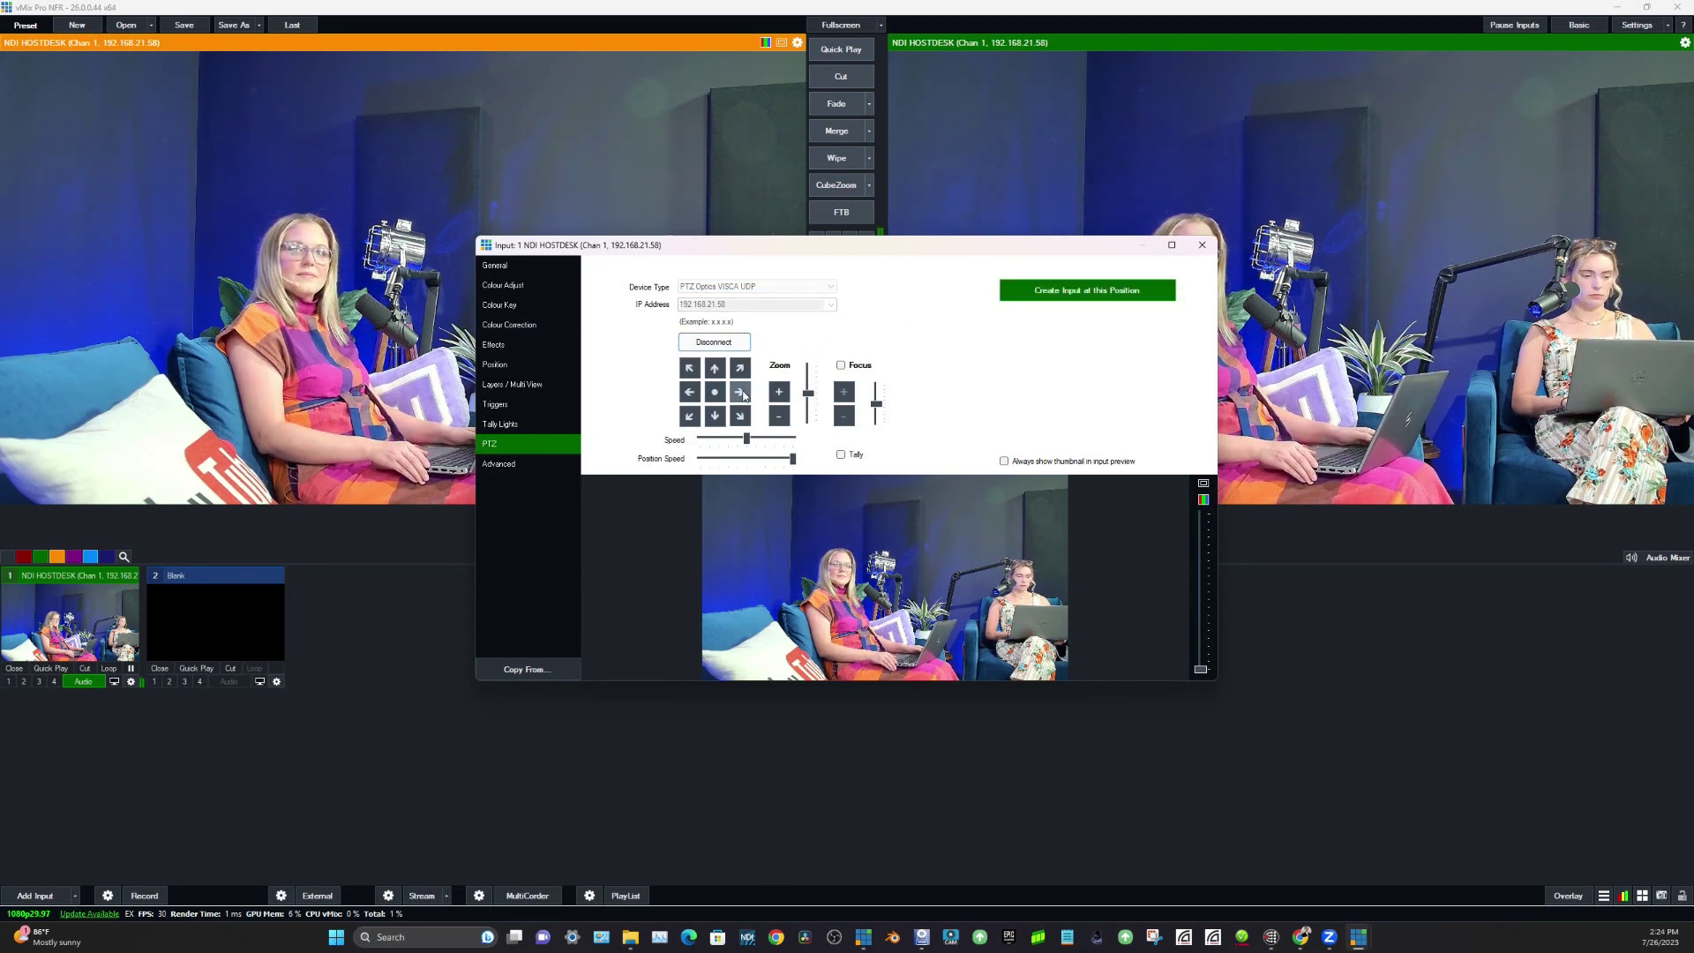
{"action": "left_click", "coordinate": [744, 396]}
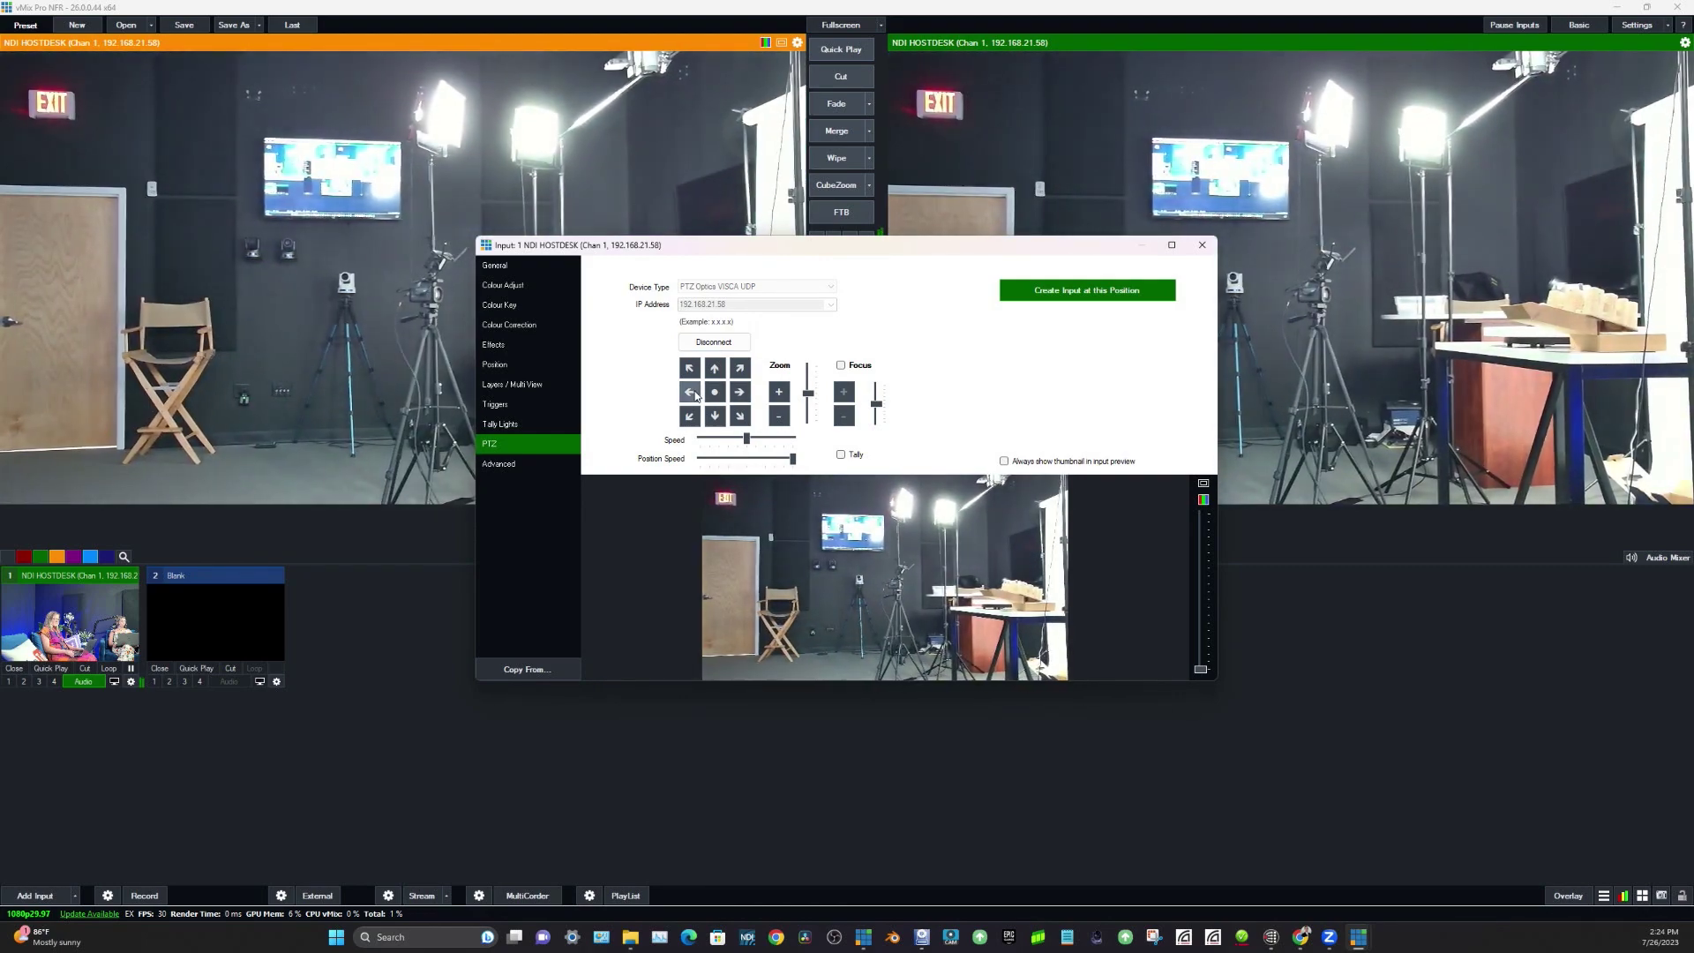
{"action": "left_click", "coordinate": [693, 392]}
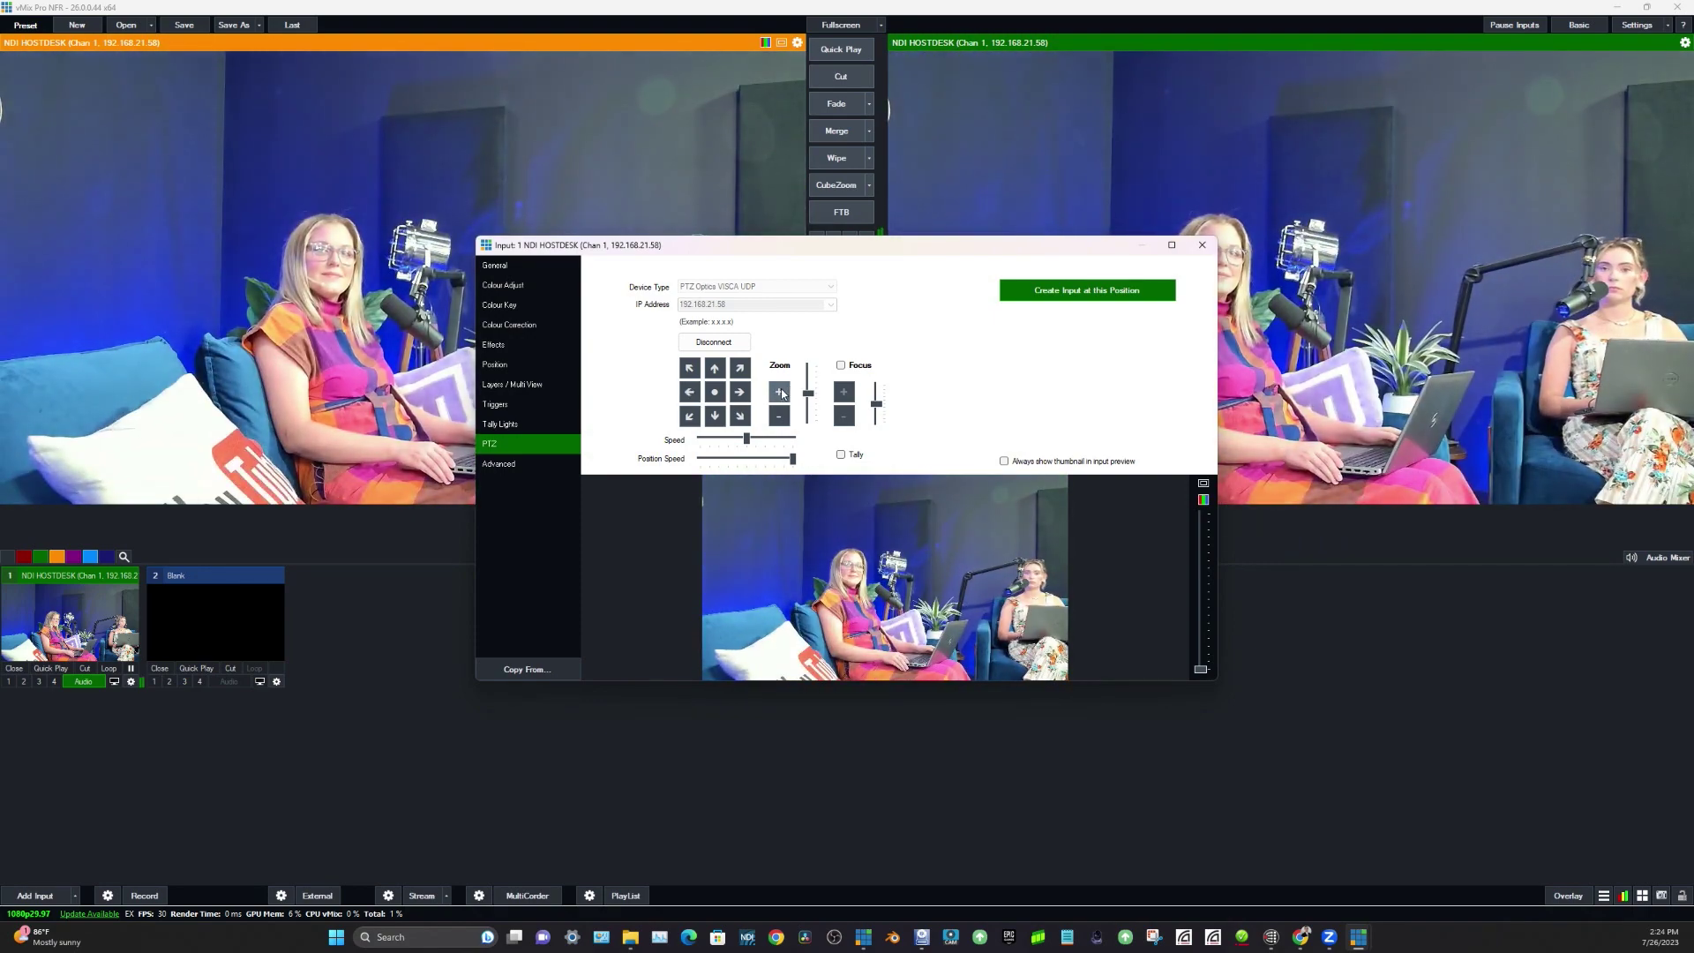
{"action": "left_click", "coordinate": [780, 393]}
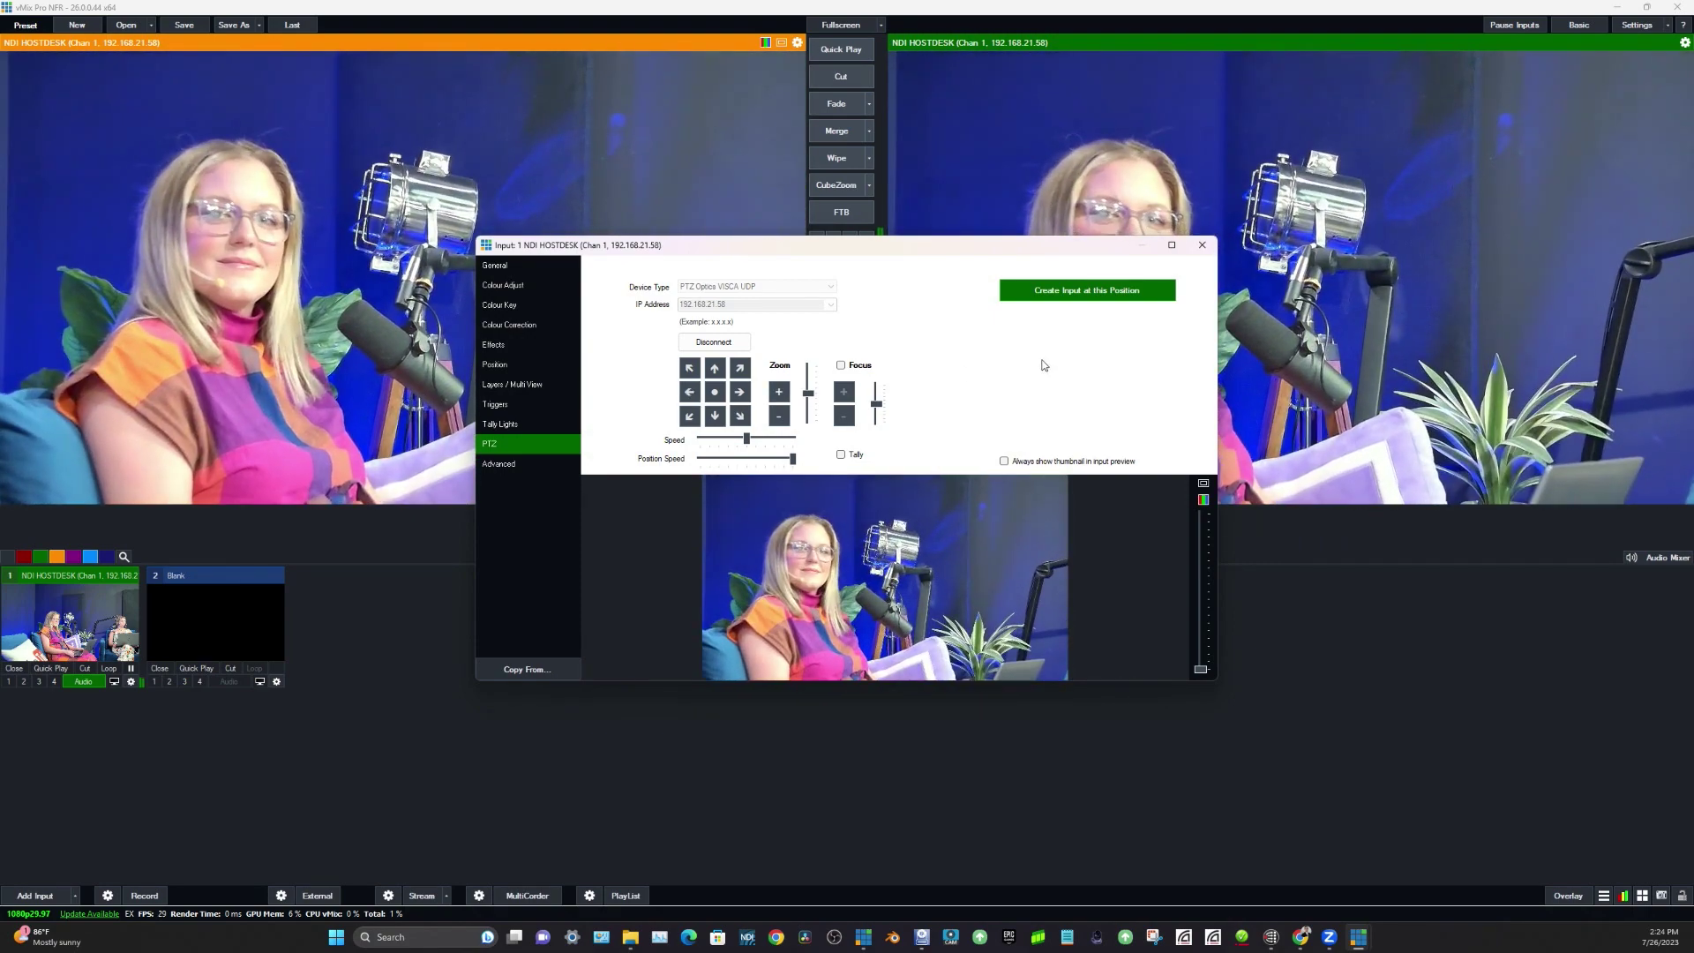
{"action": "left_click", "coordinate": [1059, 298]}
- Frame the desk host zoomed in and centred, and save it as input 3
{"action": "left_click", "coordinate": [749, 394]}
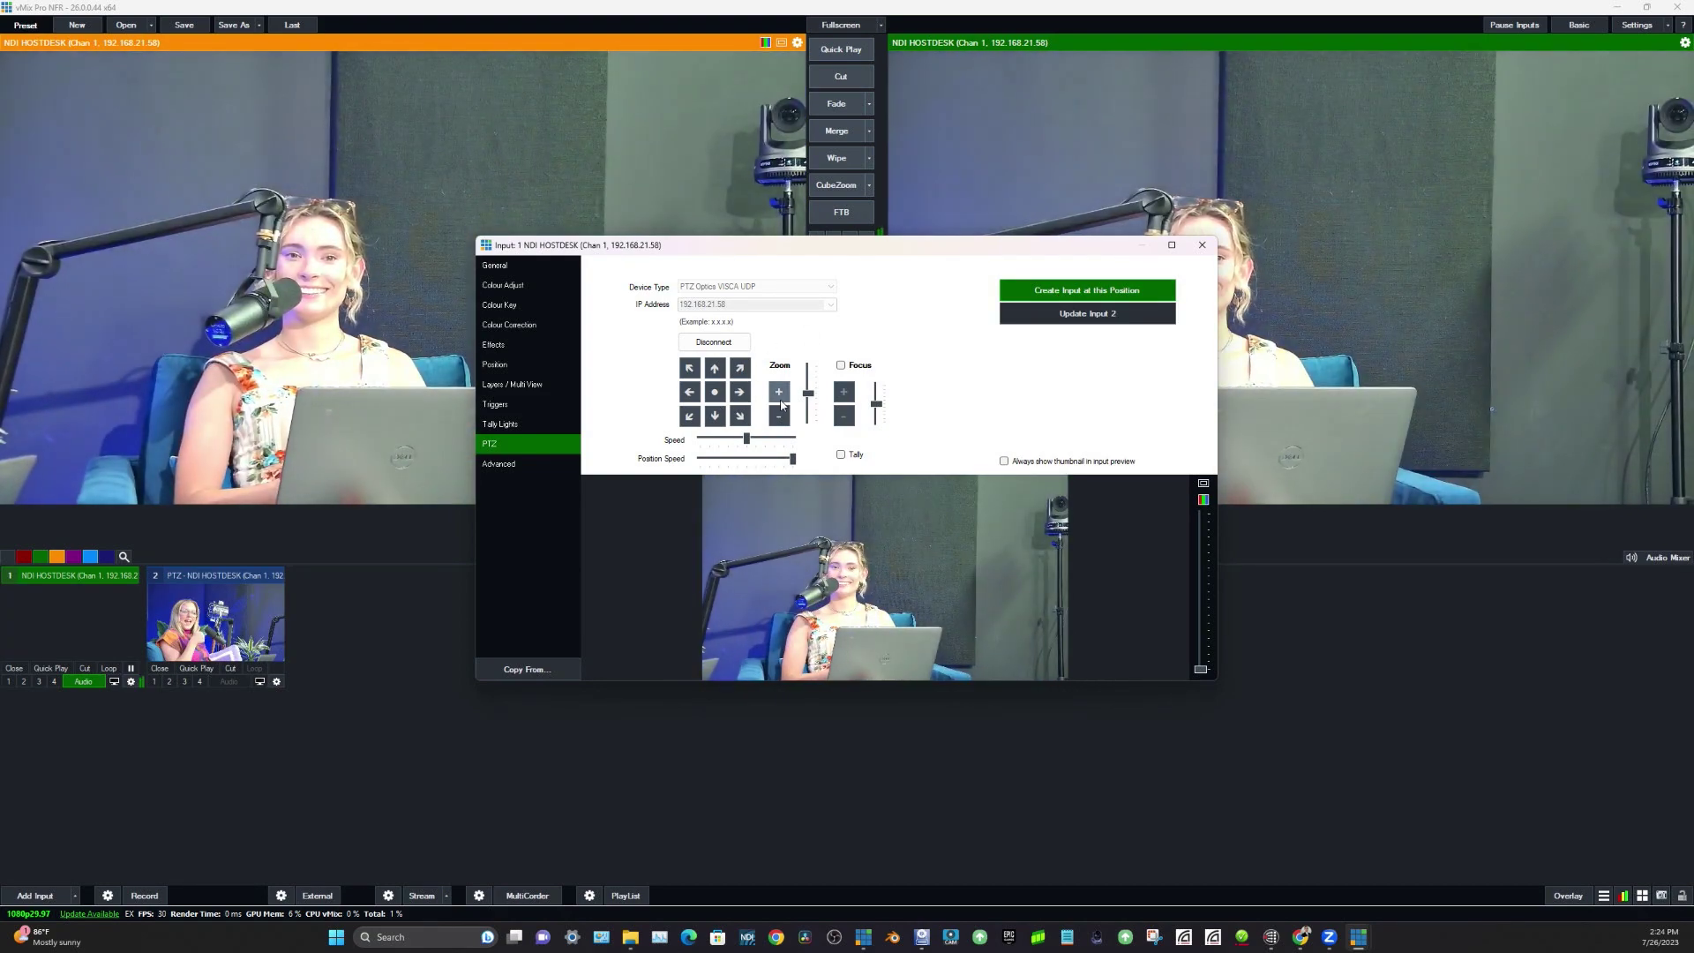
{"action": "left_click", "coordinate": [780, 399]}
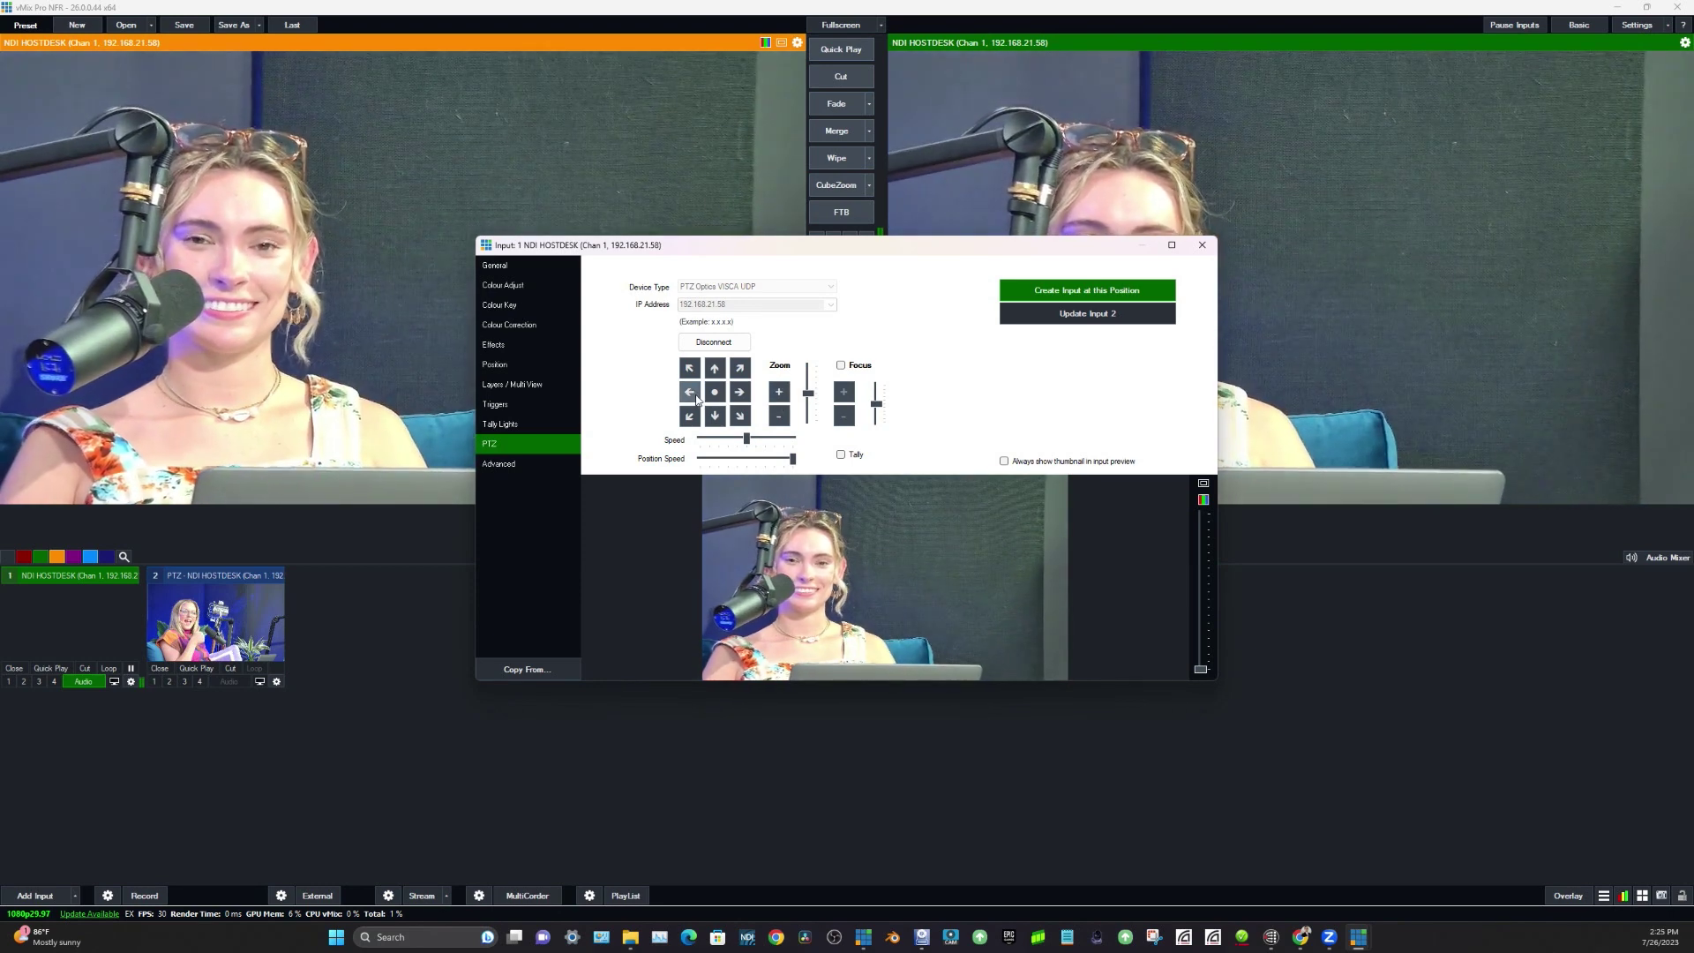
{"action": "left_click", "coordinate": [696, 398]}
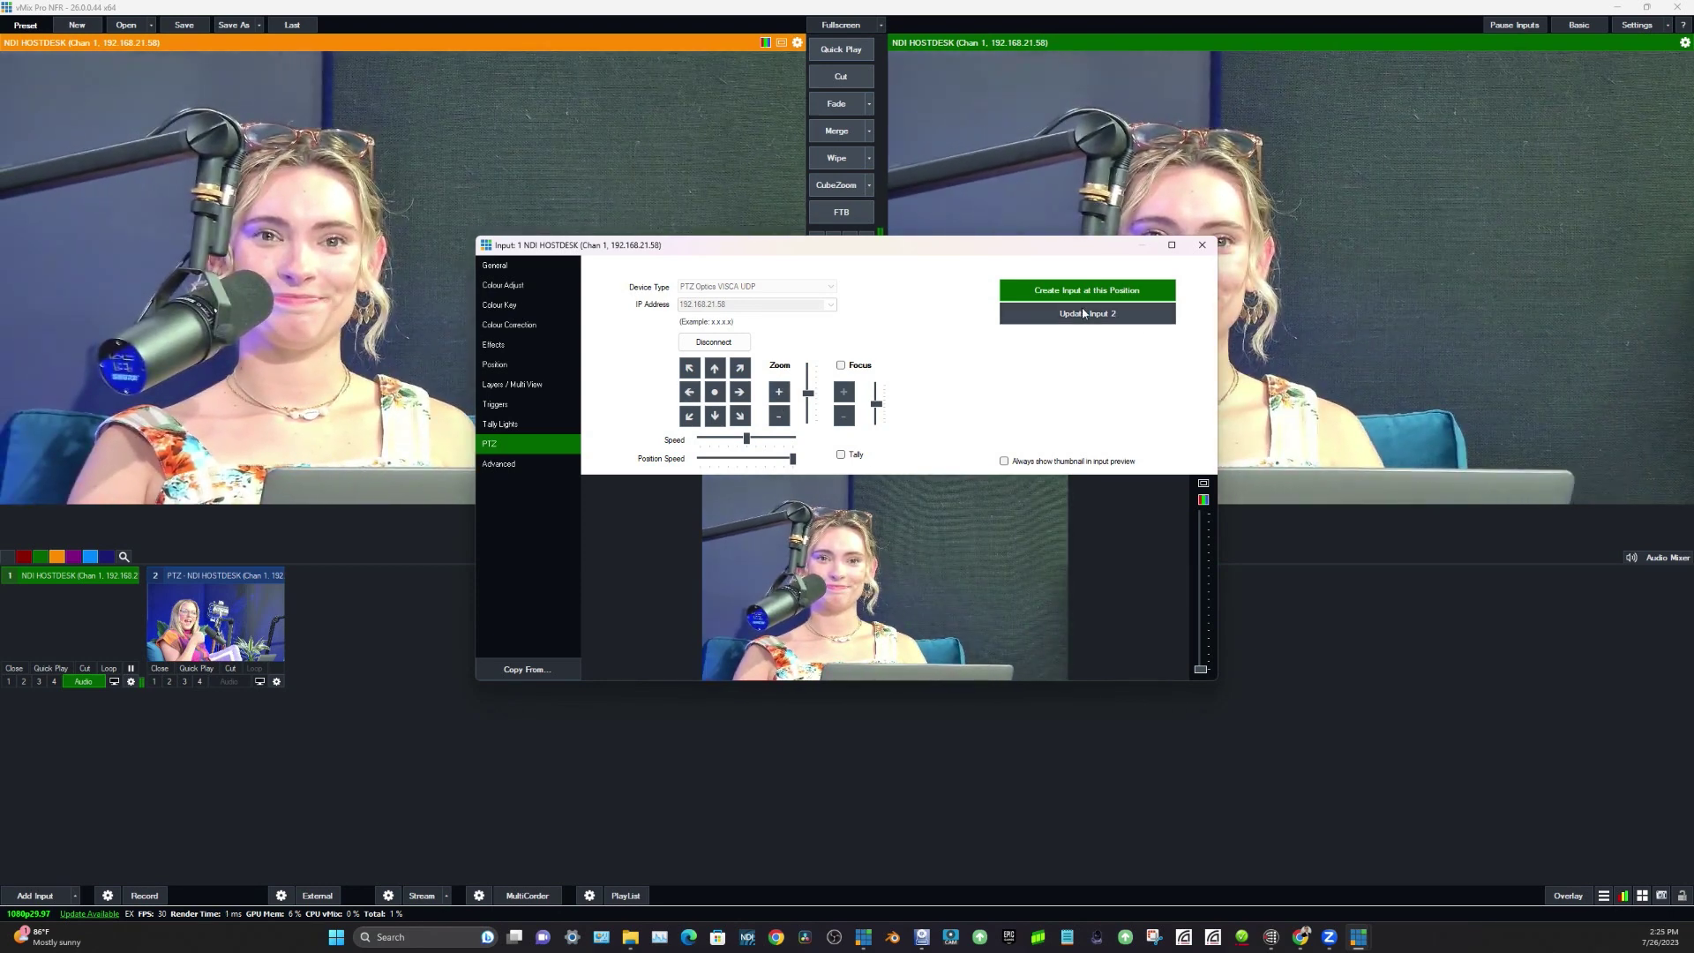
{"action": "left_click", "coordinate": [1063, 292]}
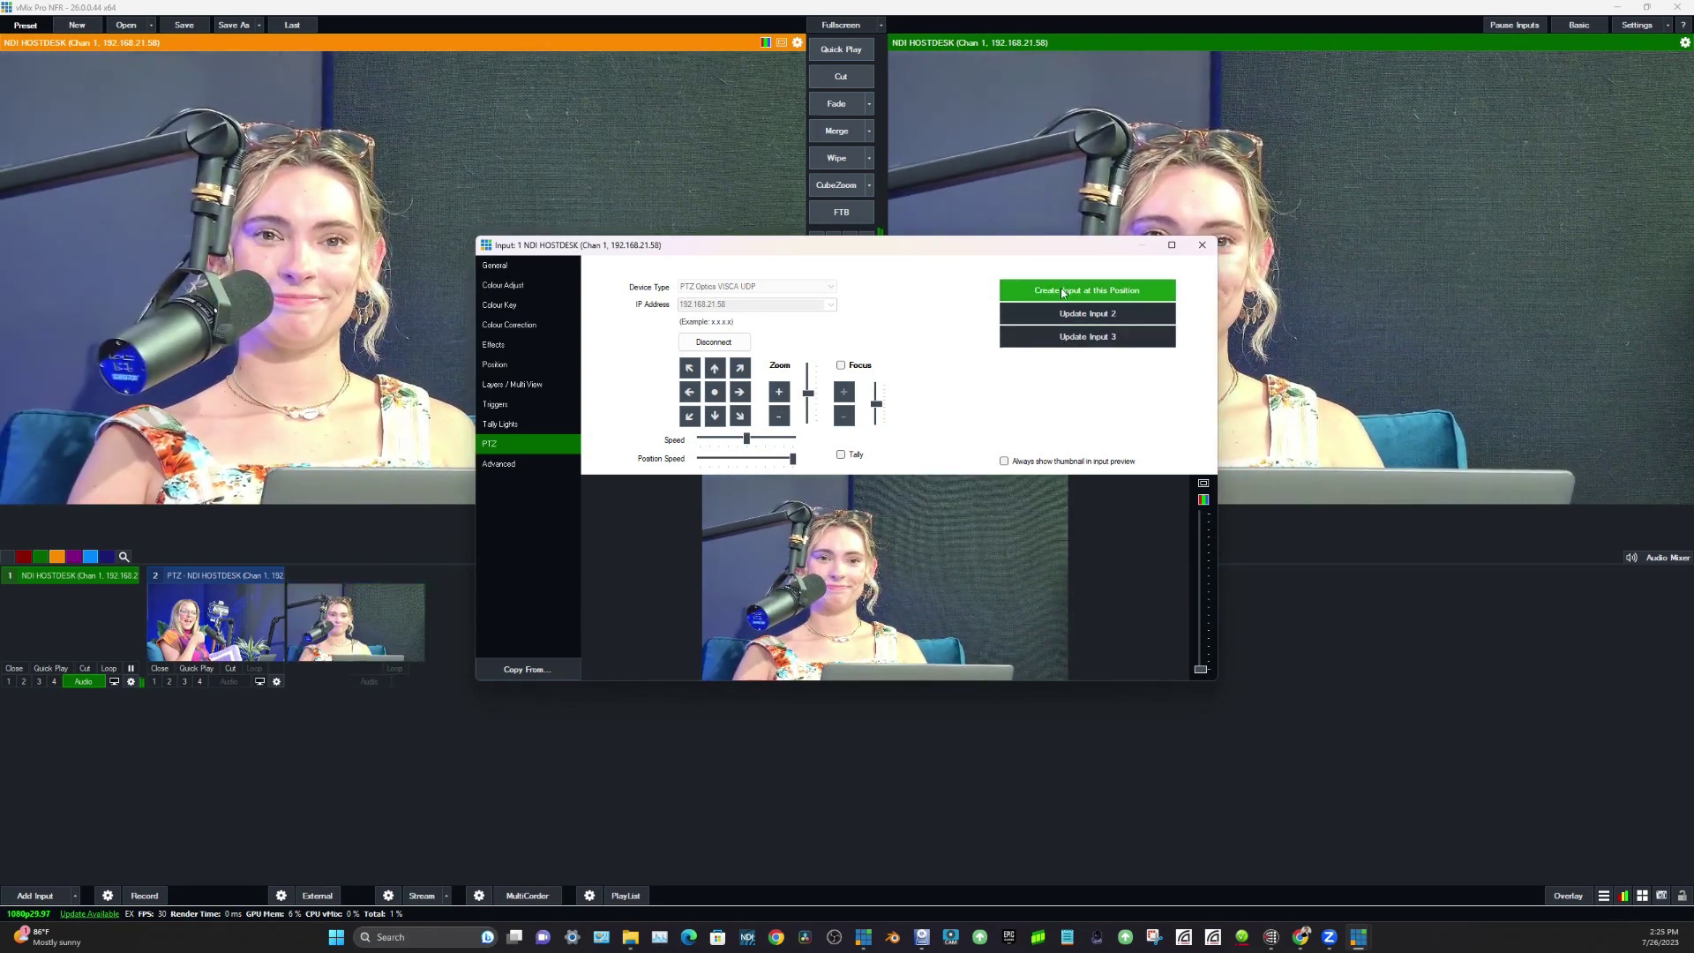
- Raise the HOSTDESK input's Black Stretch to 63 and close its settings
{"action": "left_click", "coordinate": [534, 287]}
{"action": "left_click_drag", "start_coordinate": [1030, 294], "coordinate": [1064, 294]}
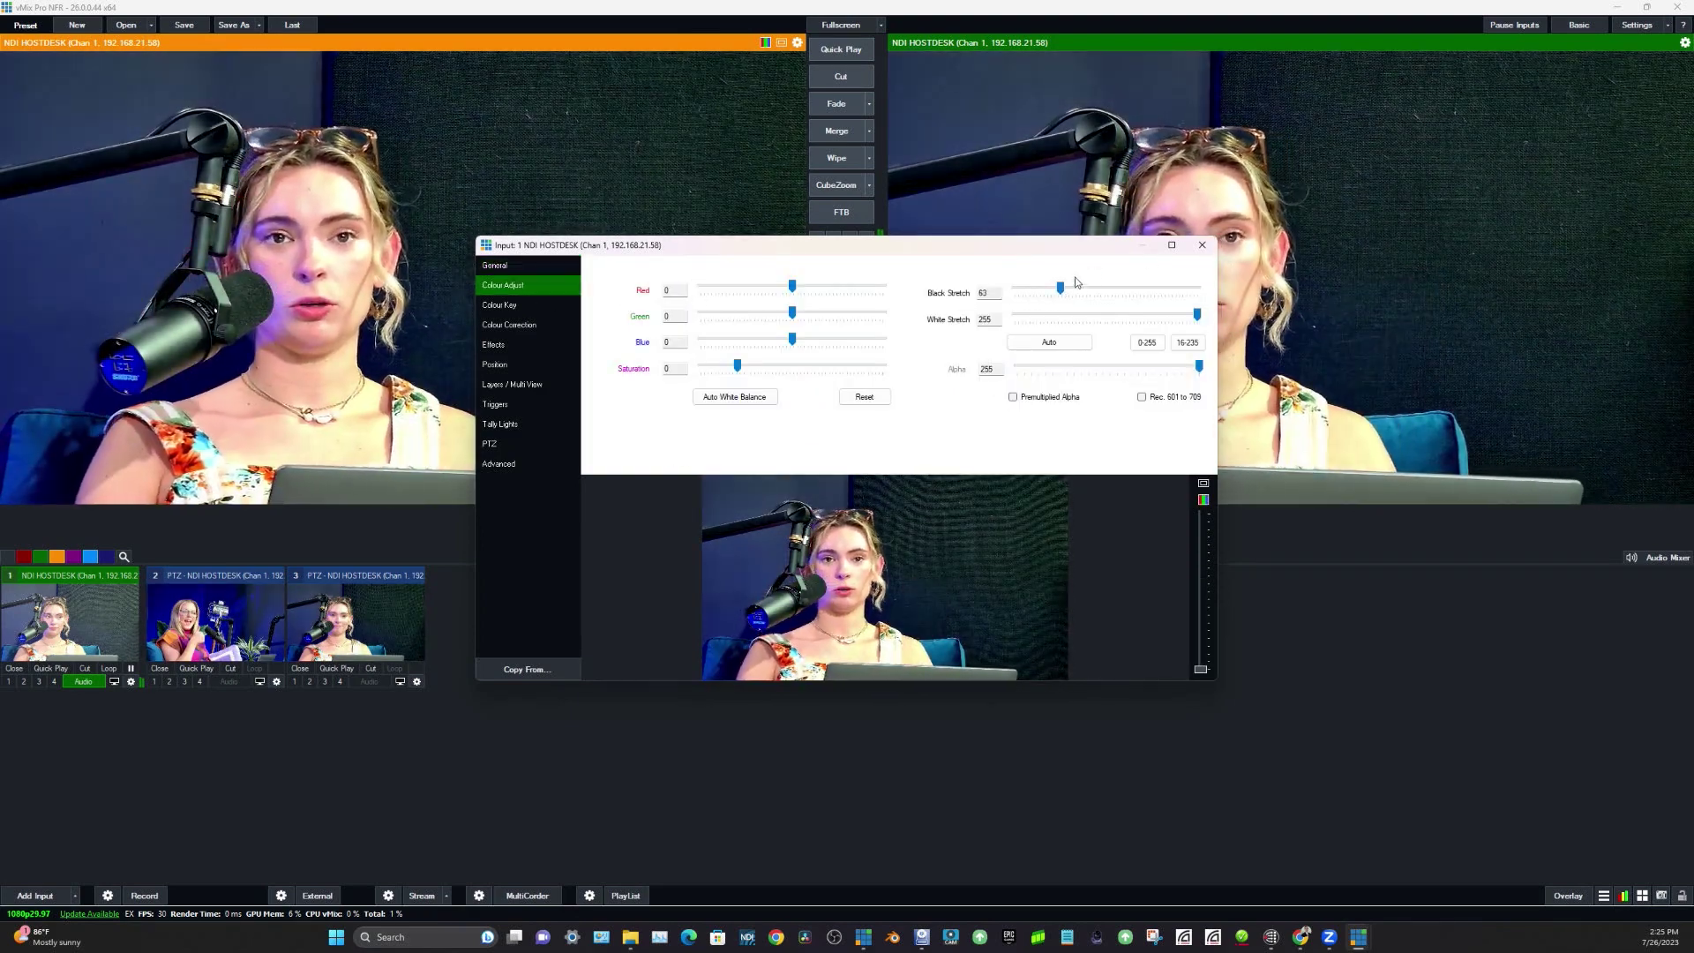
{"action": "left_click", "coordinate": [1202, 245]}
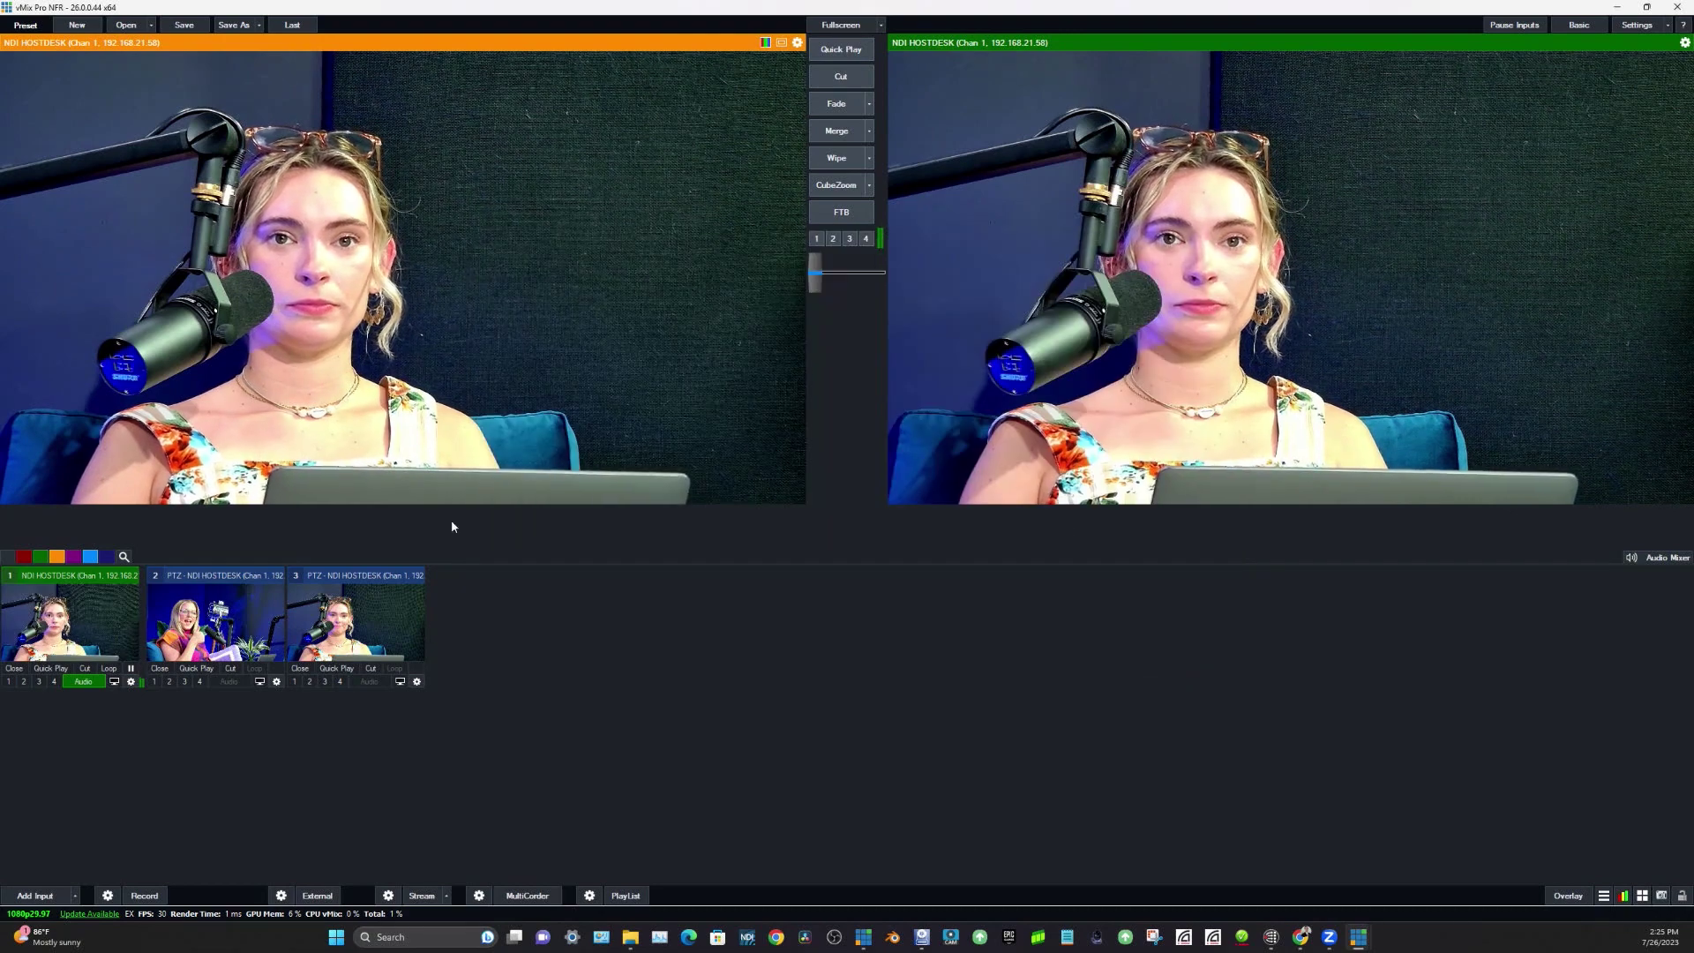
- Preview saved PTZ shots 2 and 3, then reopen the HOSTDESK input's settings
{"action": "left_click", "coordinate": [267, 609]}
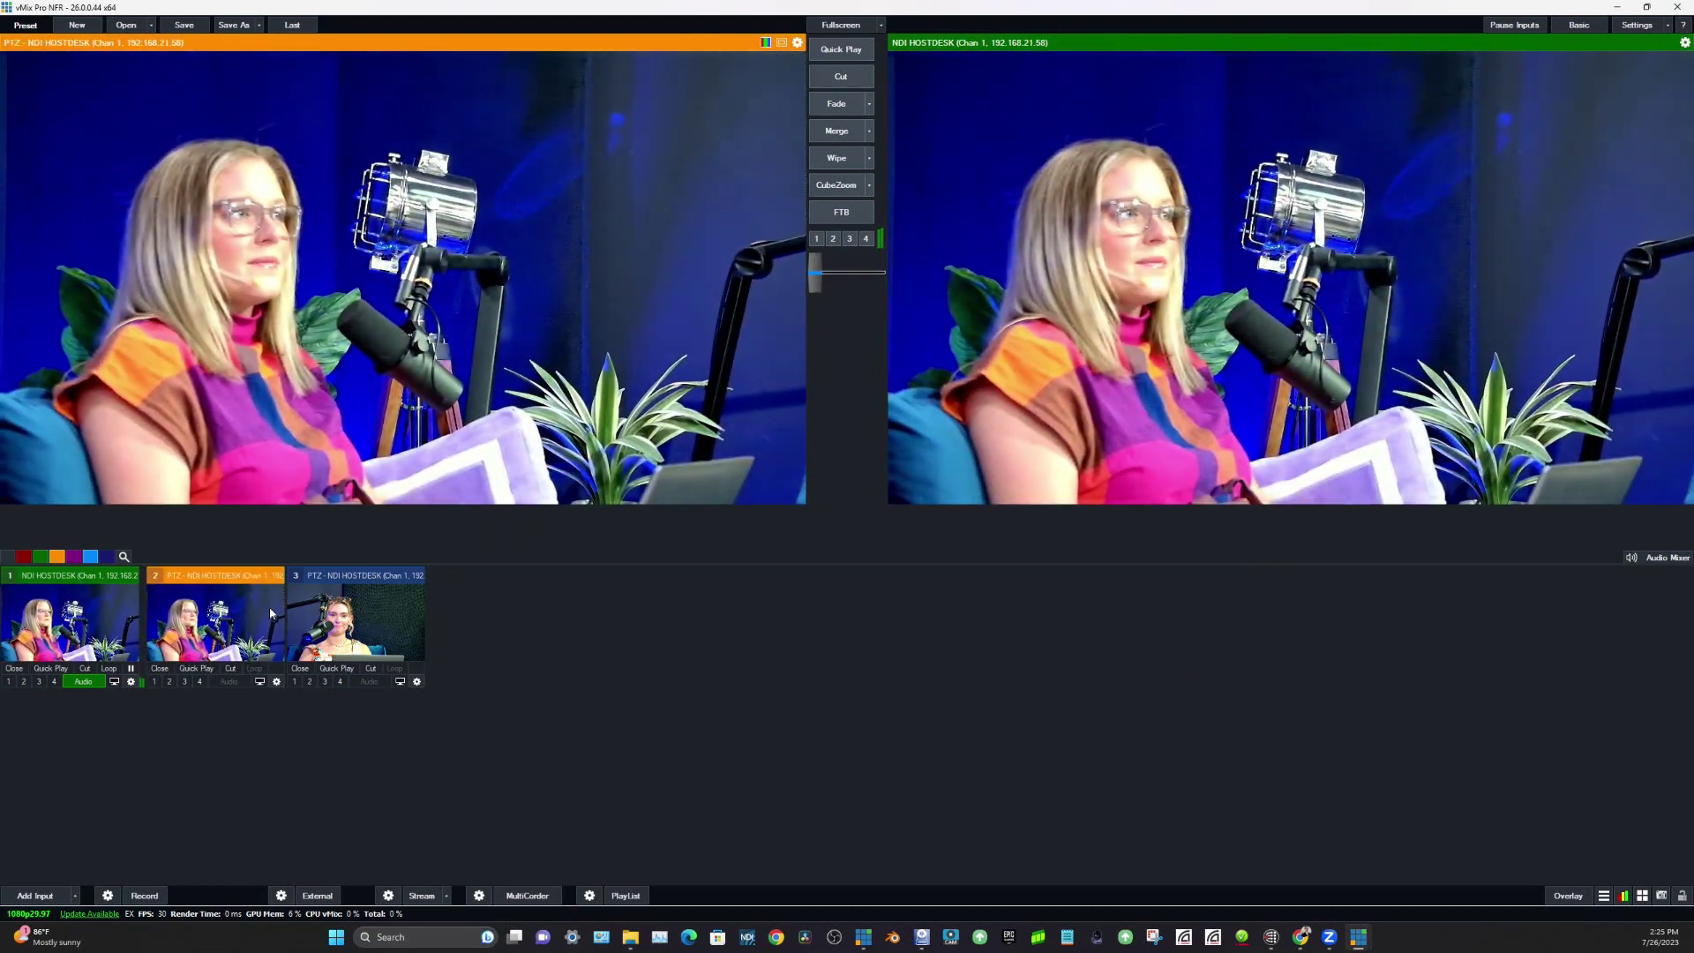
{"action": "left_click", "coordinate": [355, 607]}
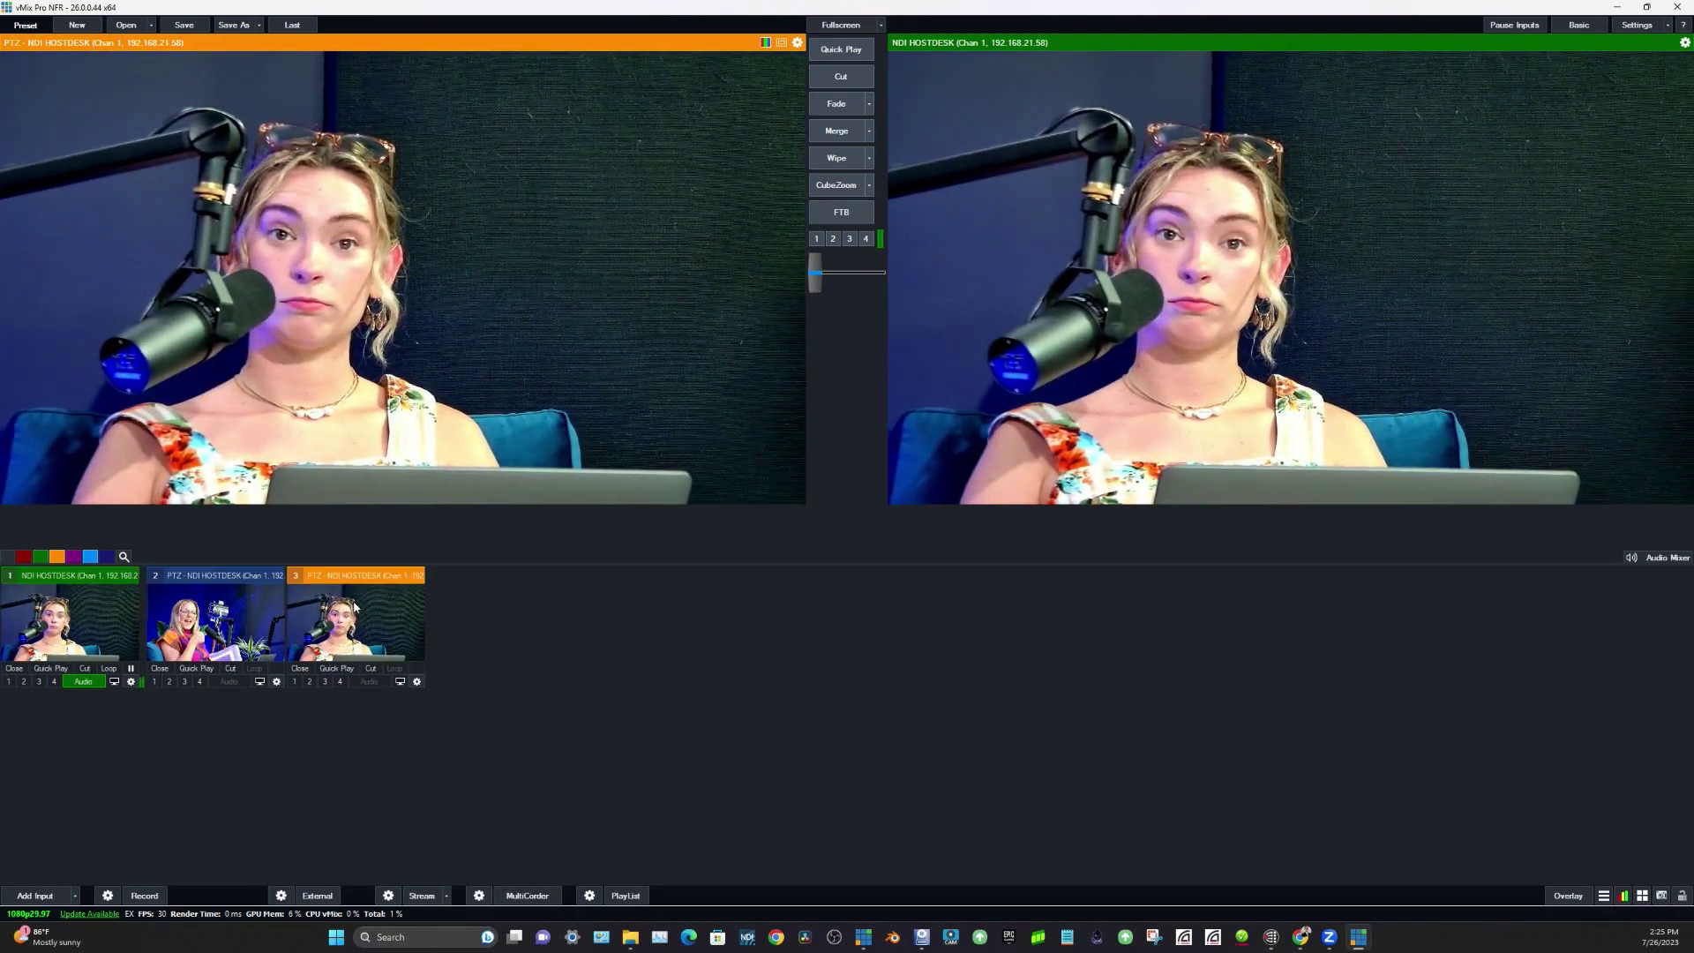
{"action": "left_click", "coordinate": [238, 627]}
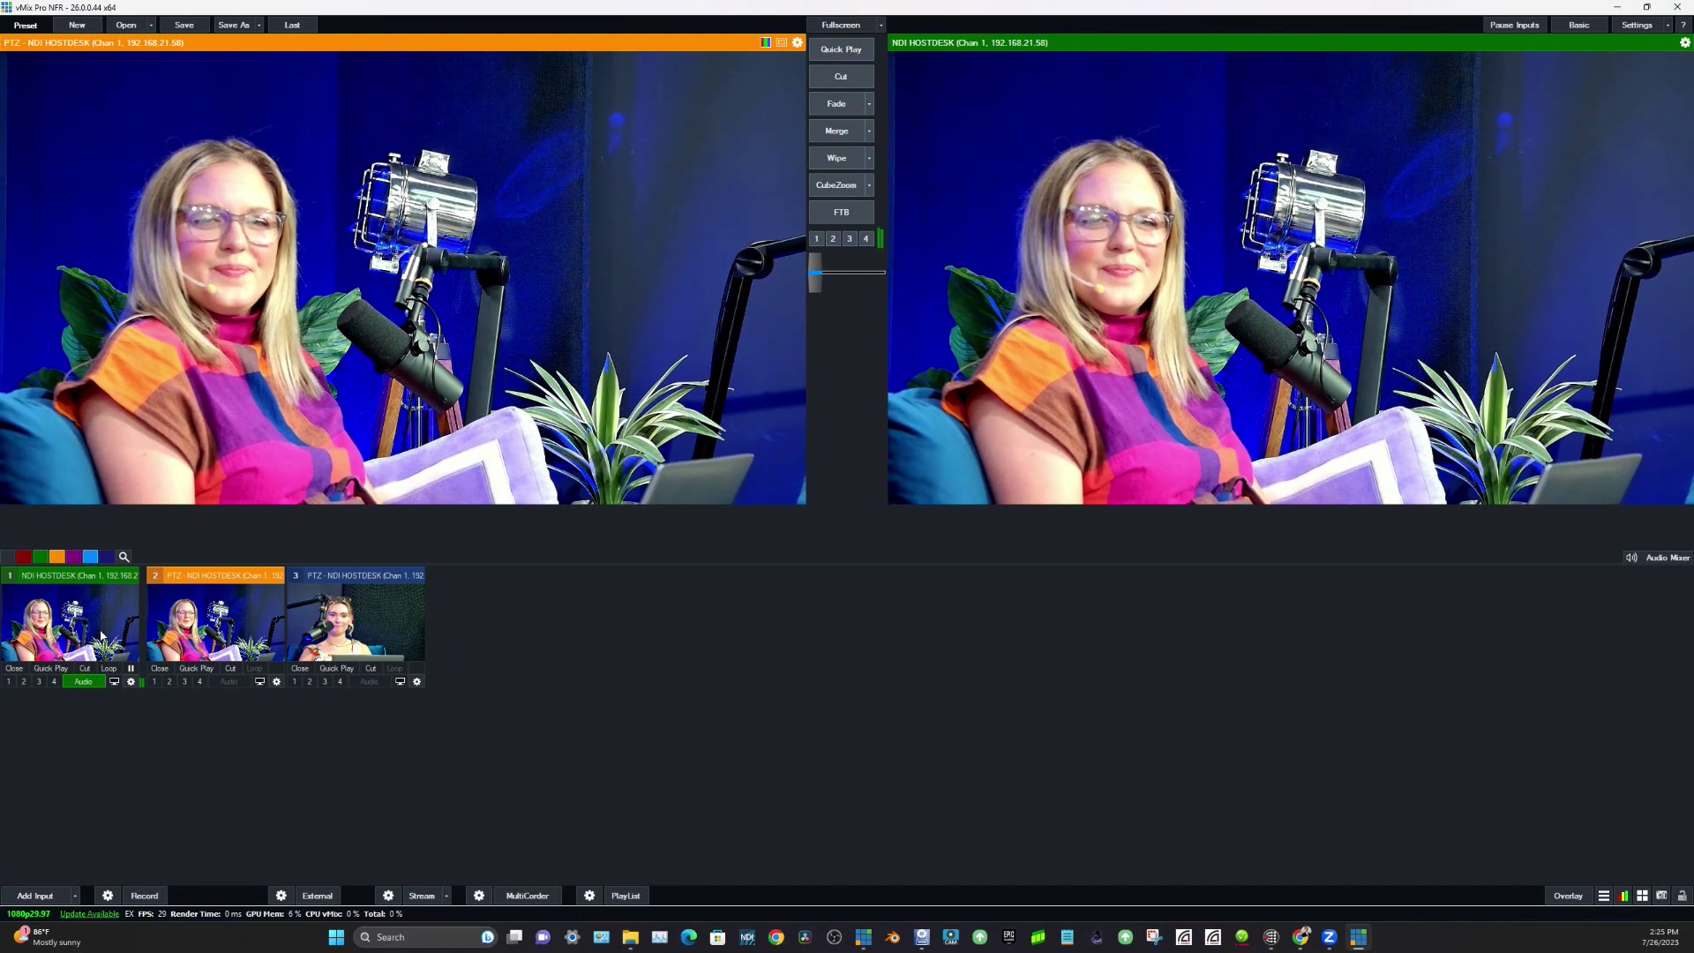
{"action": "left_click", "coordinate": [101, 635]}
{"action": "right_click", "coordinate": [102, 636]}
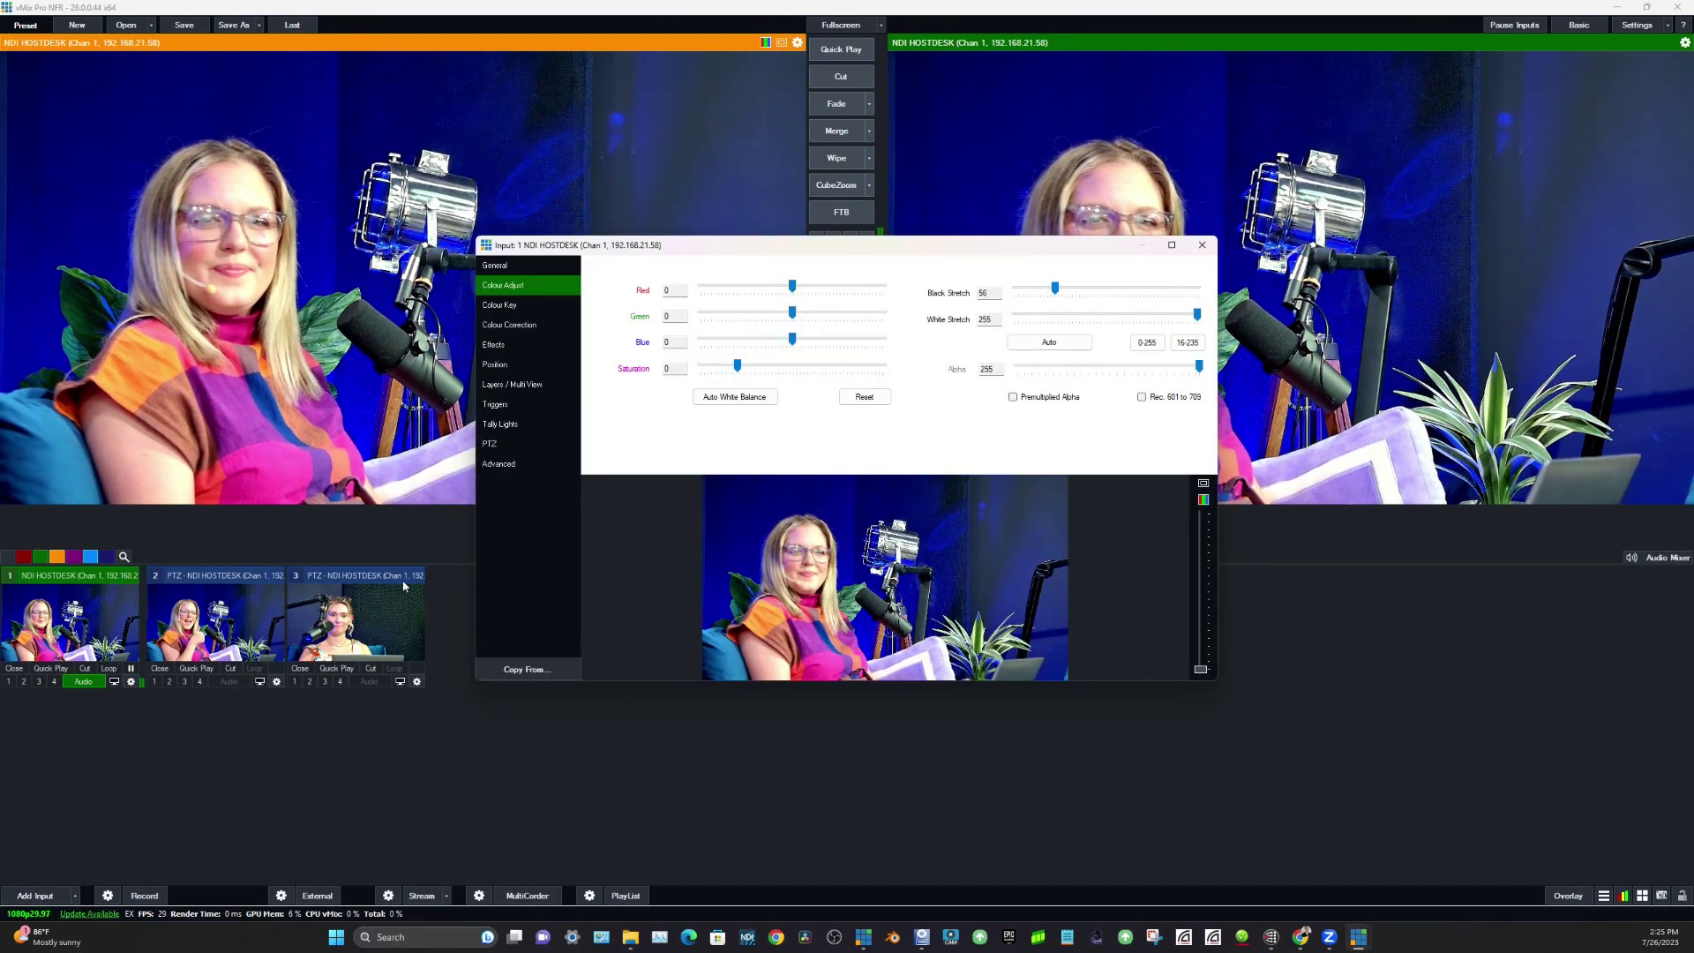
- Set the HOSTDESK PTZ speed to minimum and pan the camera right toward the desk host
{"action": "left_click", "coordinate": [494, 443]}
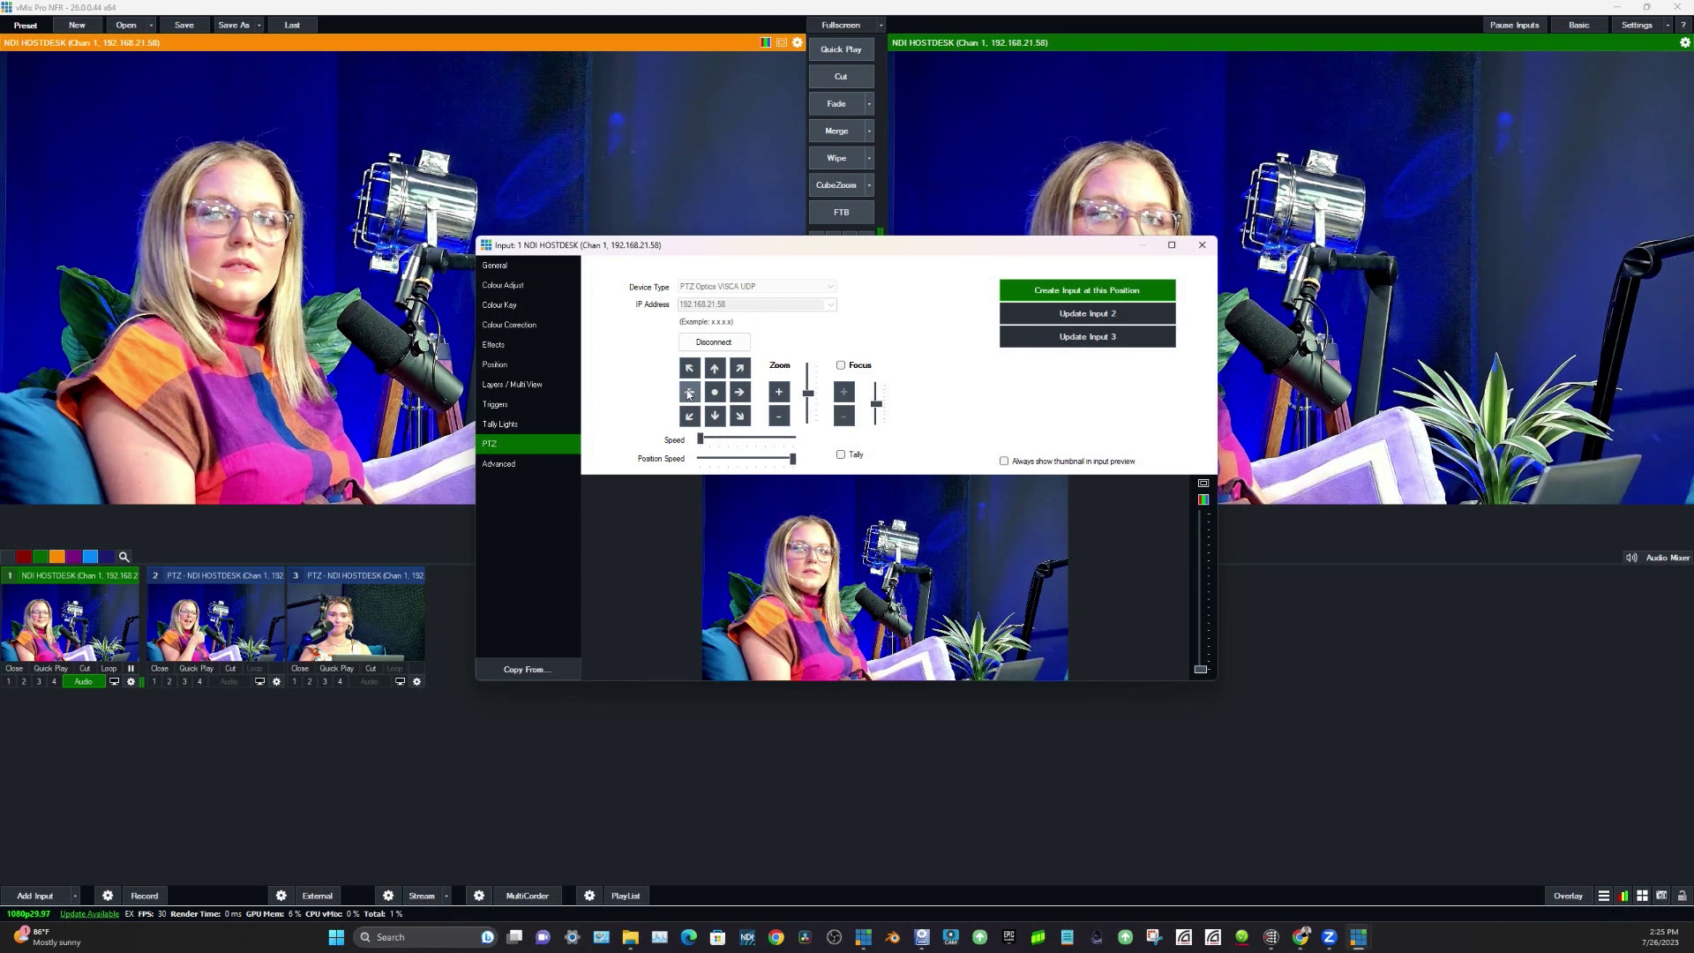
{"action": "left_click", "coordinate": [741, 394]}
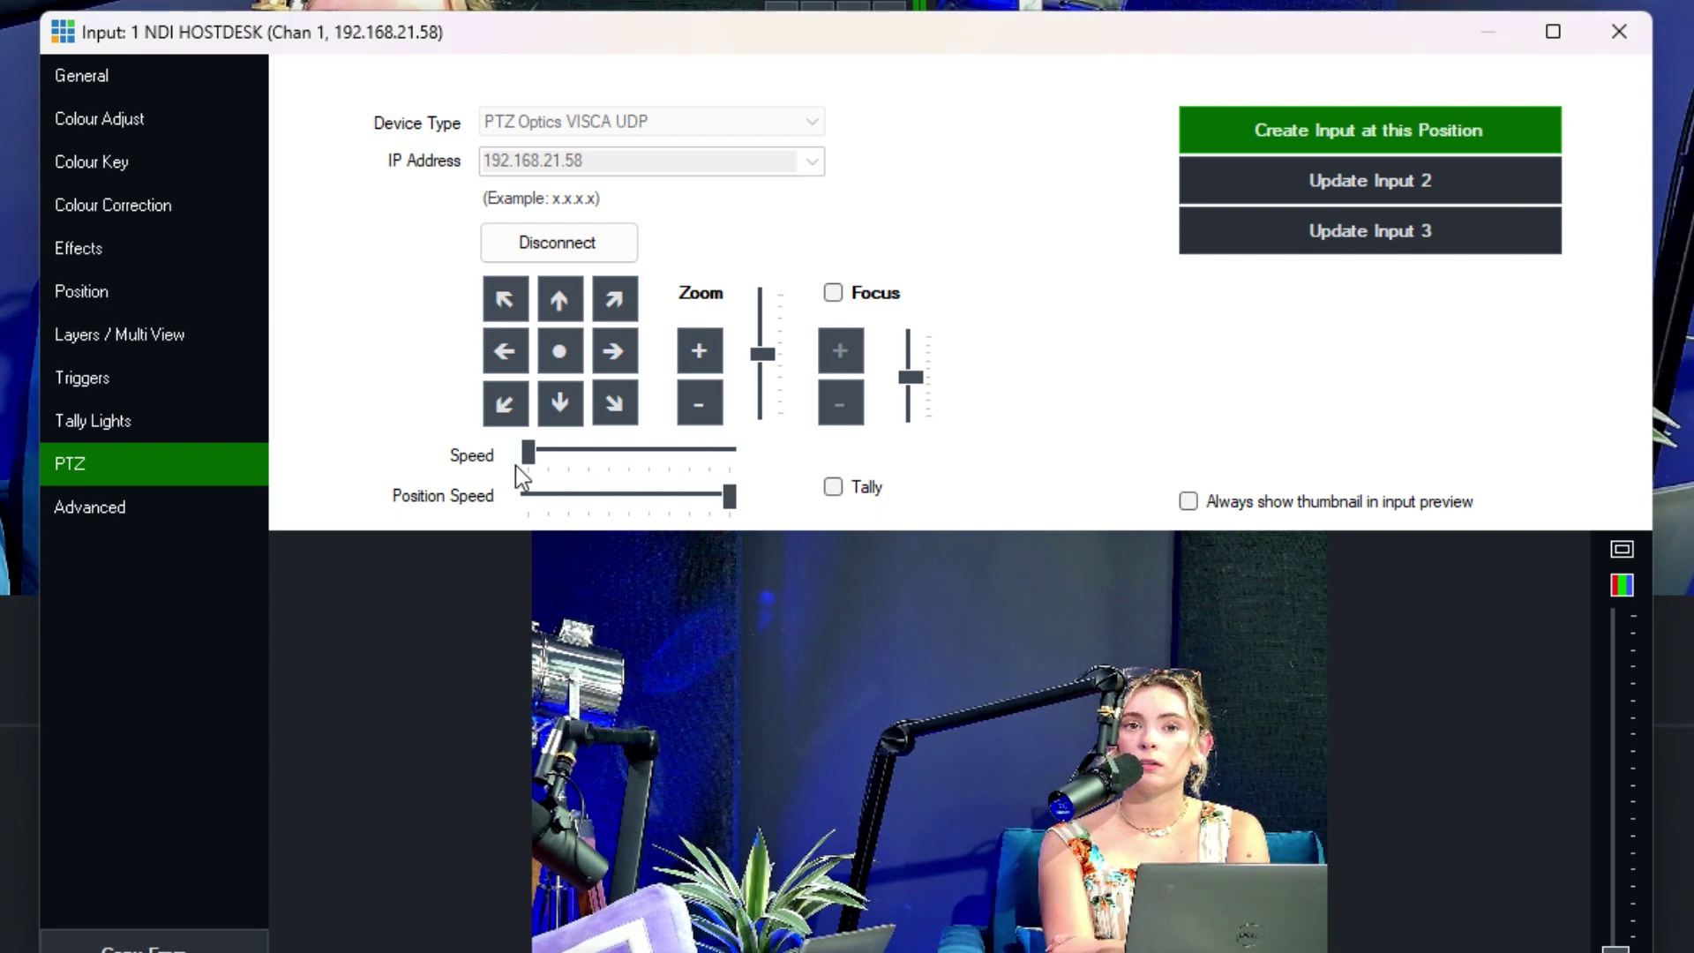
- Pan the HOSTDESK camera back left to the couch host and zoom out to a wider shot
{"action": "left_click", "coordinate": [615, 347]}
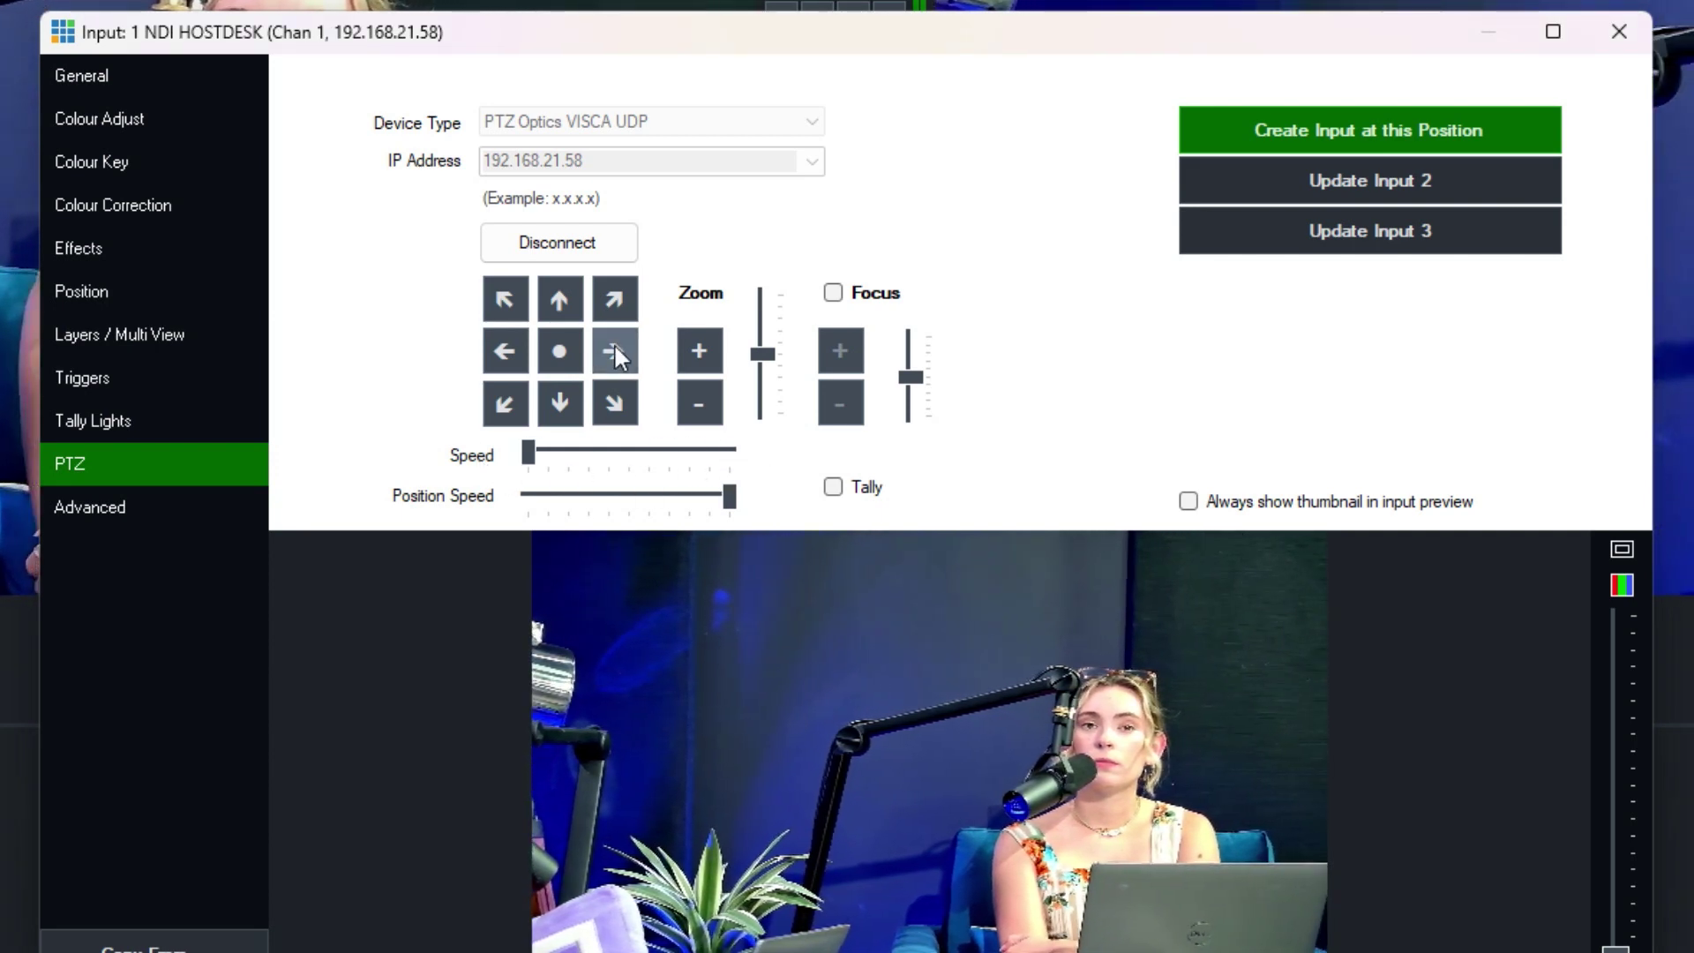
{"action": "left_click", "coordinate": [512, 414]}
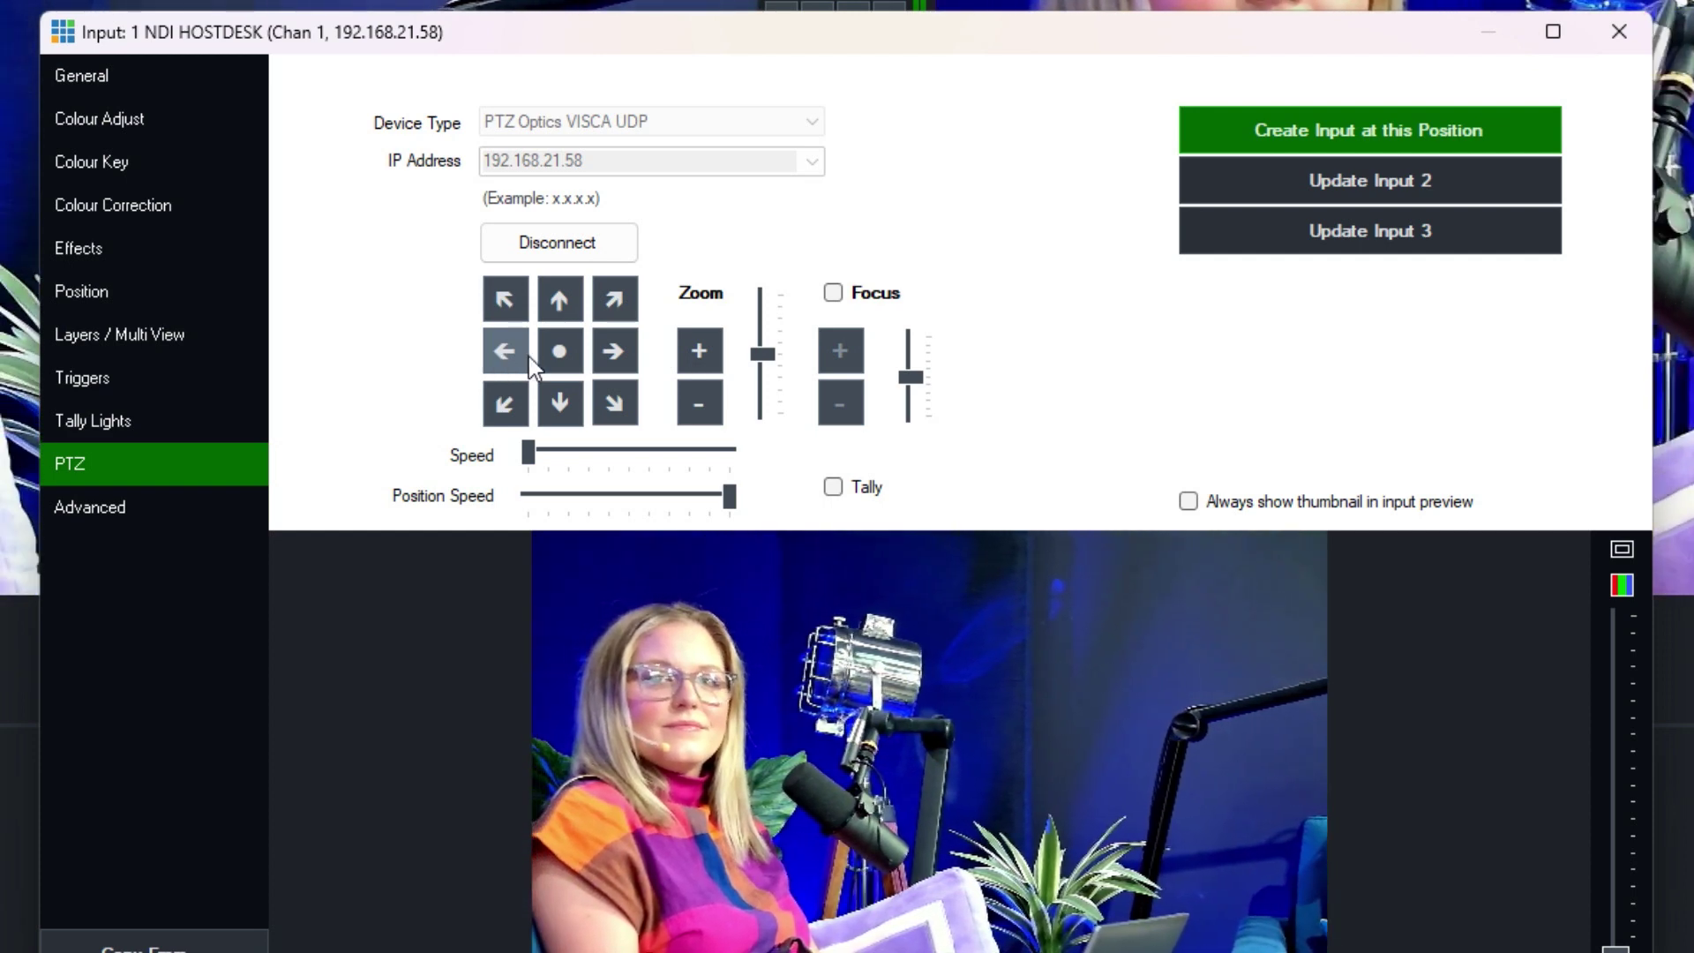
{"action": "left_click", "coordinate": [692, 351]}
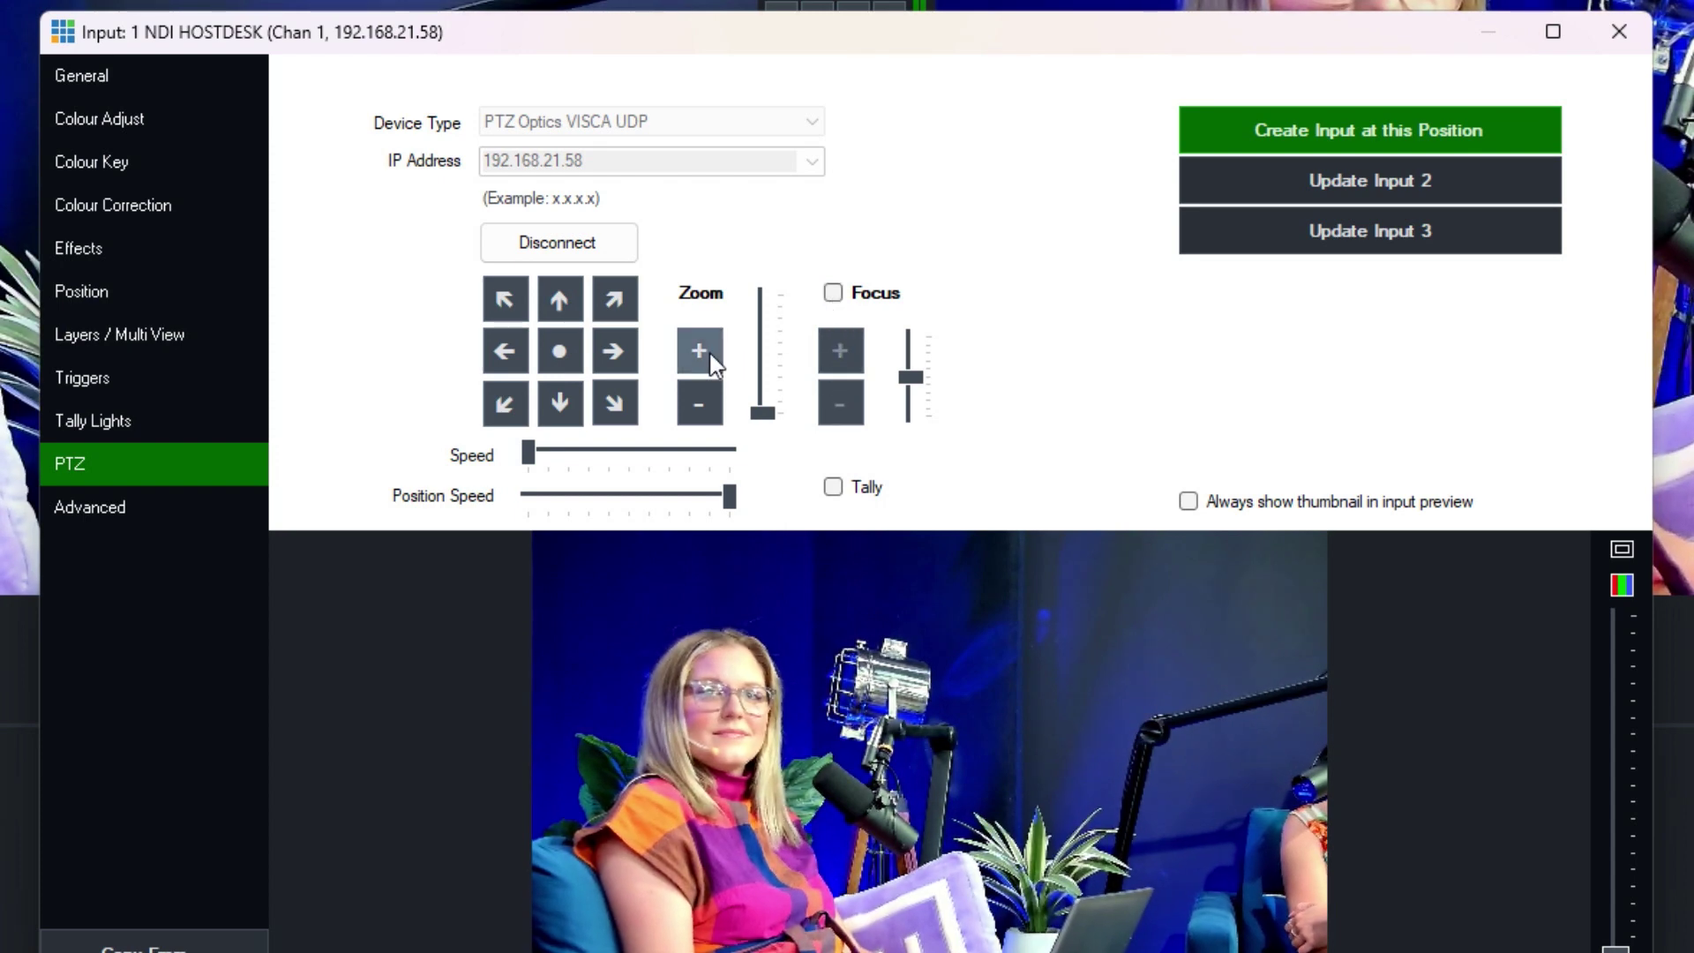
{"action": "left_click_drag", "start_coordinate": [702, 420], "coordinate": [702, 420]}
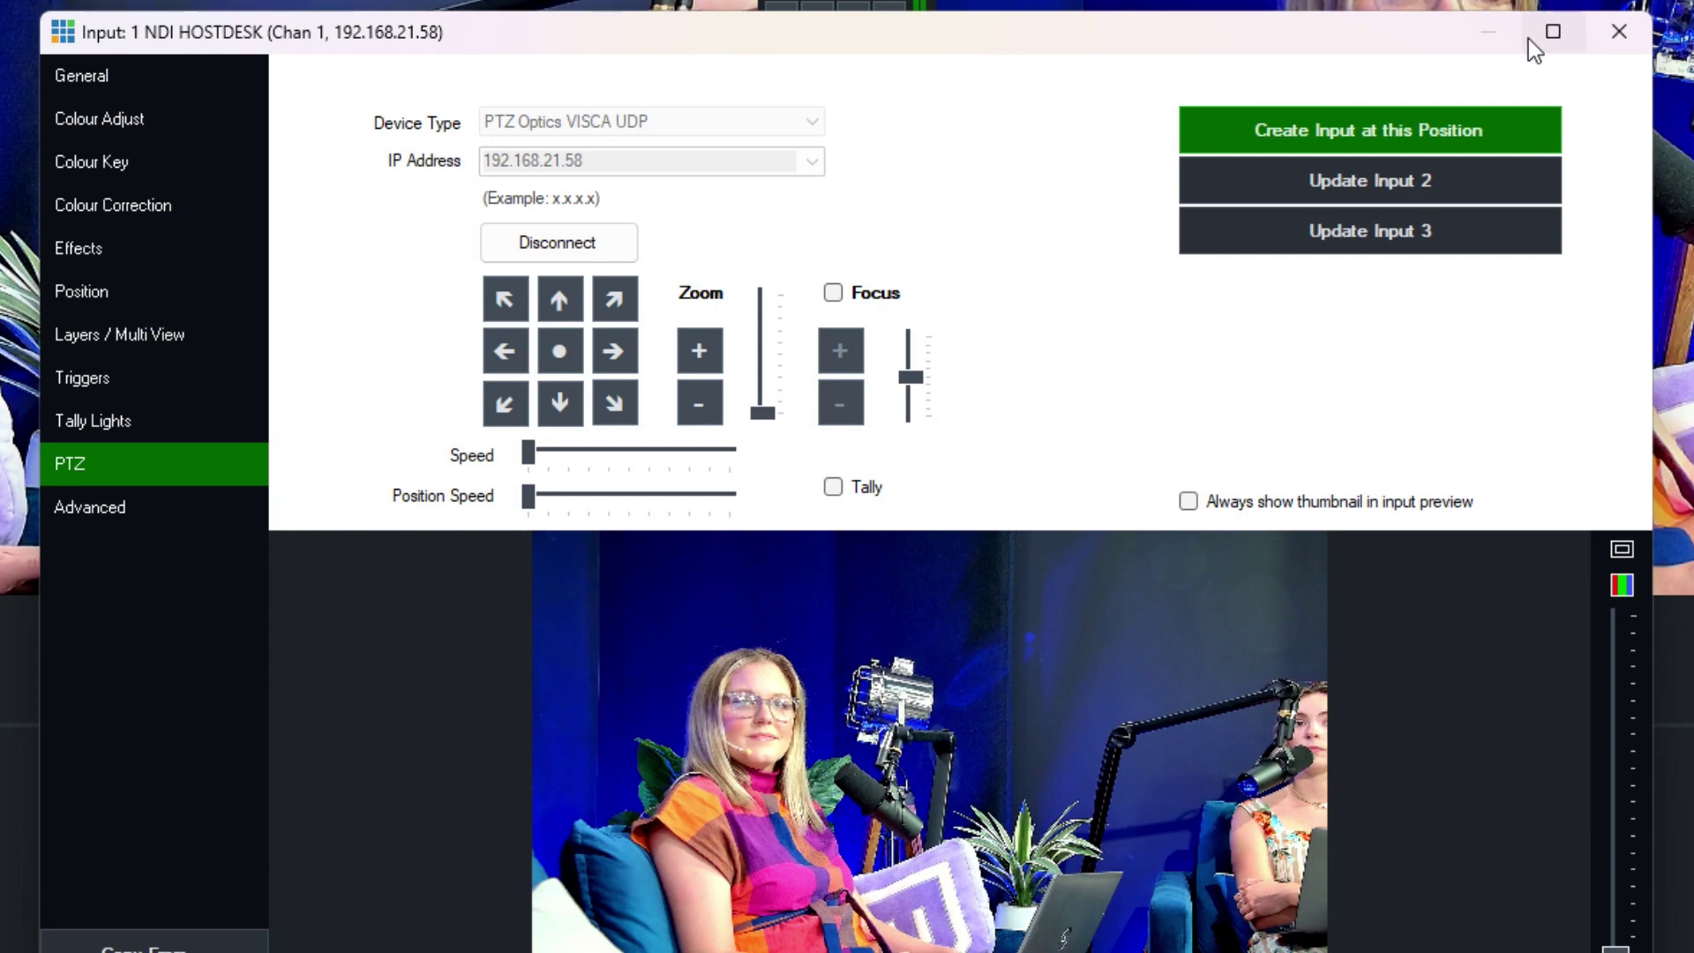
- Close the HOSTDESK input settings with position speed at minimum, then reopen input 1's settings
{"action": "left_click", "coordinate": [1607, 35]}
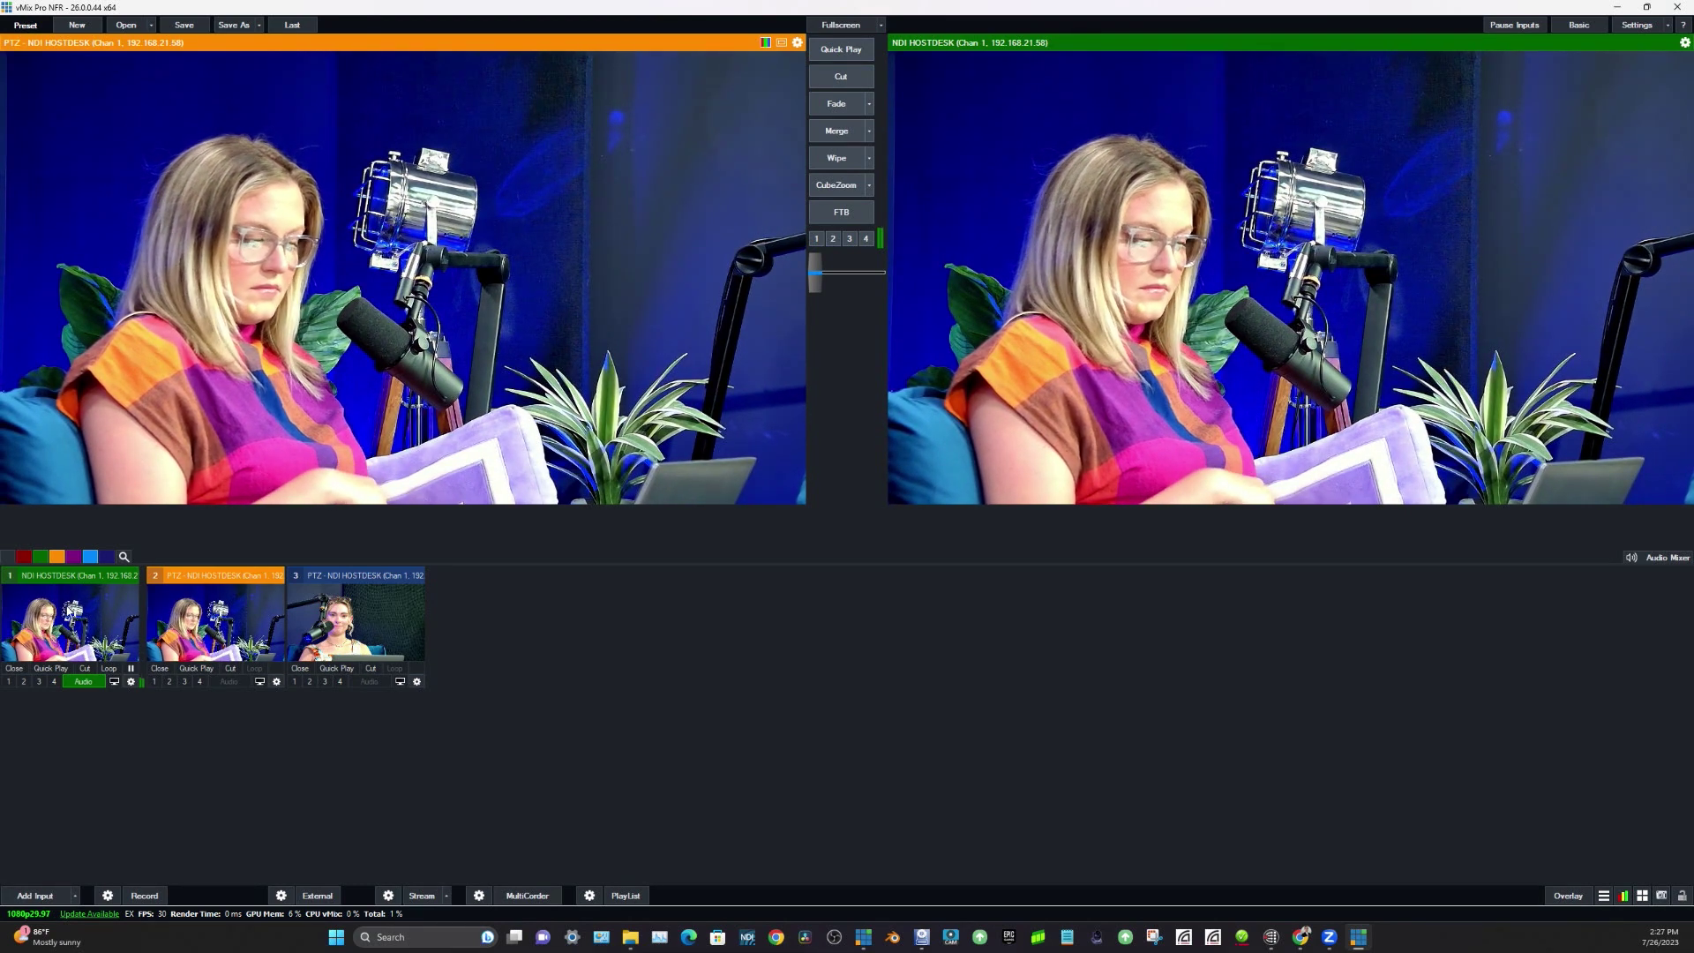
{"action": "double_click", "coordinate": [71, 609]}
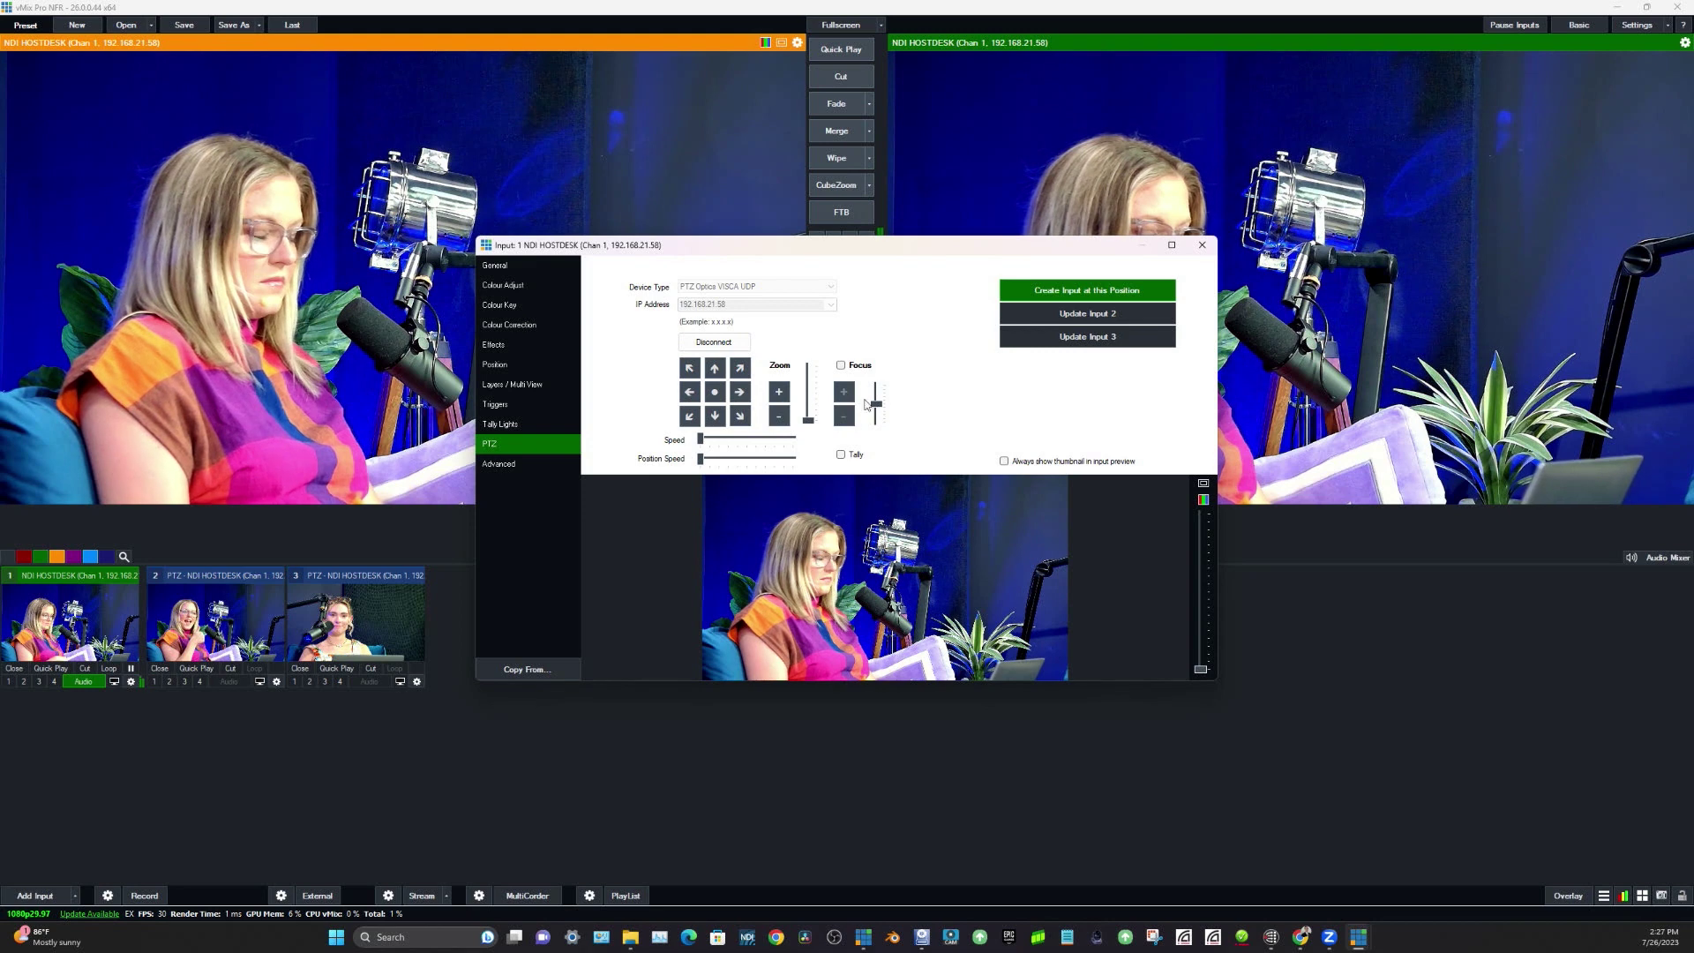